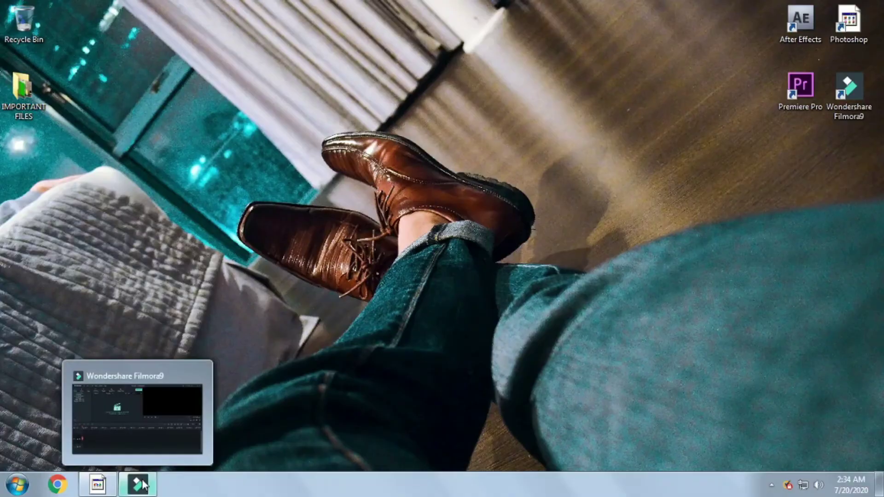
Step: Restore the Filmora9 editor window with its empty untitled project
{"action": "left_click", "coordinate": [141, 481]}
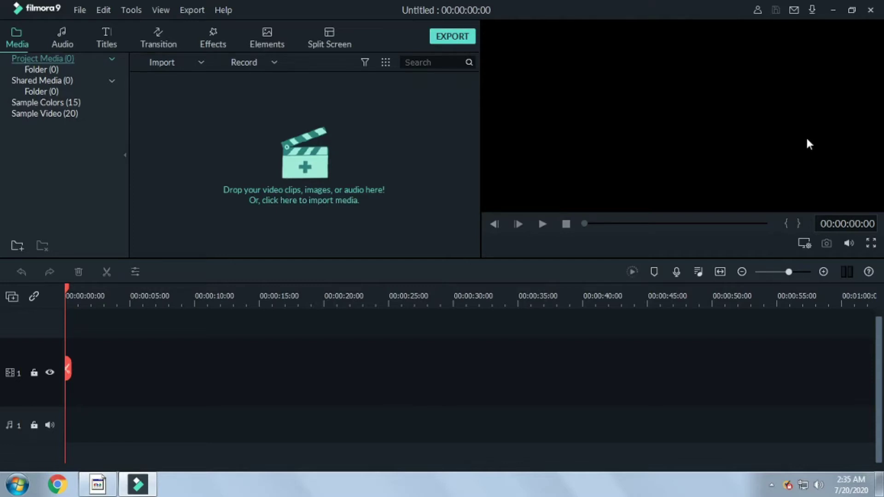
Step: Import 'Final intro (2)' from Desktop > IMPORTANT FILES > VLOG into the media library
{"action": "left_click", "coordinate": [310, 174]}
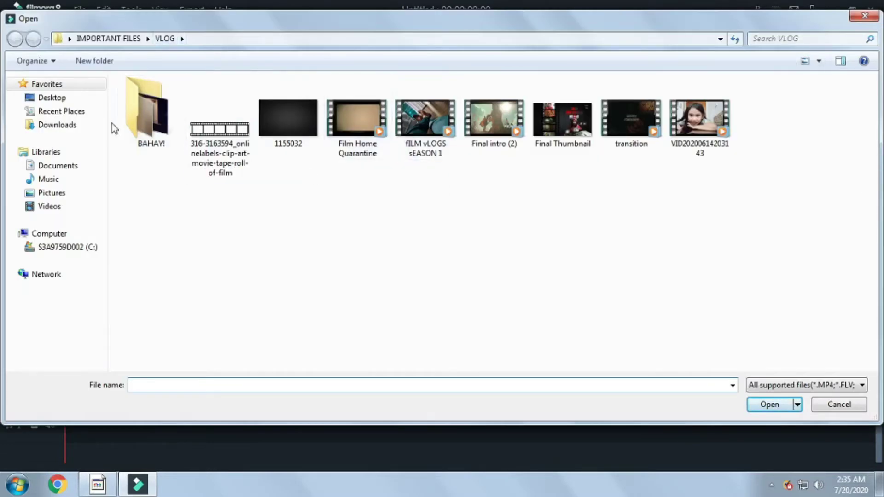
{"action": "left_click", "coordinate": [79, 98]}
{"action": "left_click", "coordinate": [83, 152]}
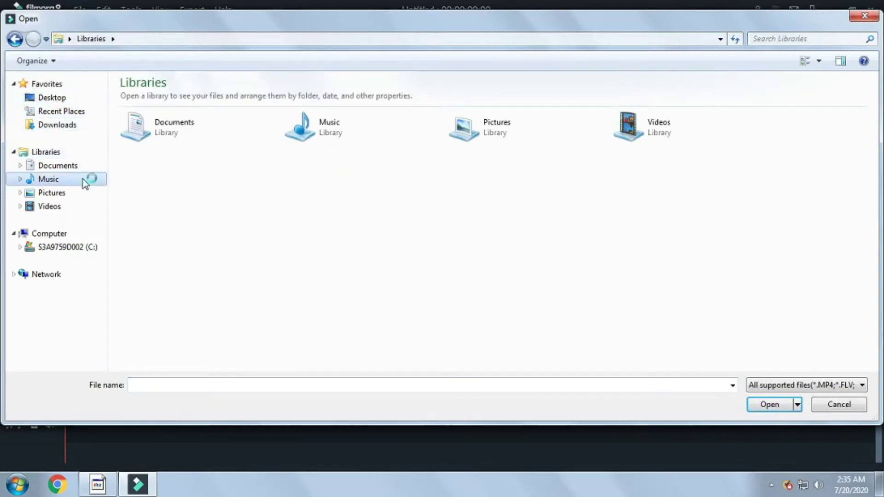
{"action": "left_click", "coordinate": [83, 179]}
{"action": "left_click", "coordinate": [83, 193]}
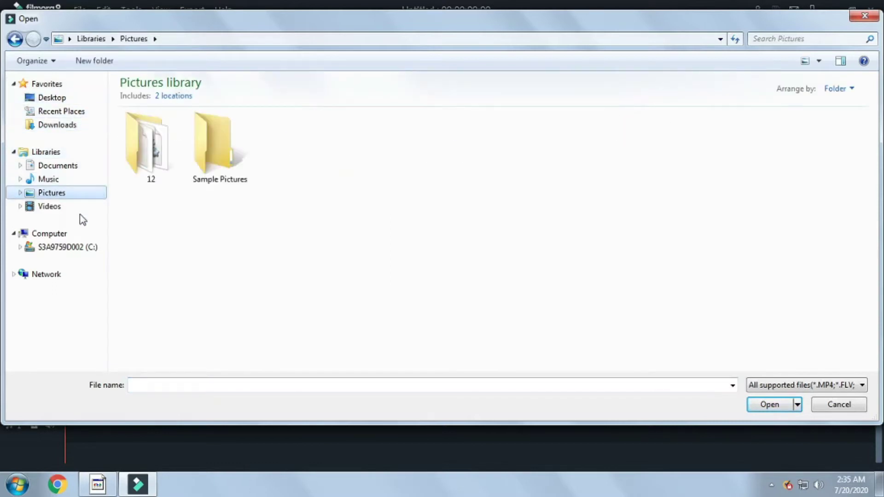
{"action": "left_click", "coordinate": [74, 99]}
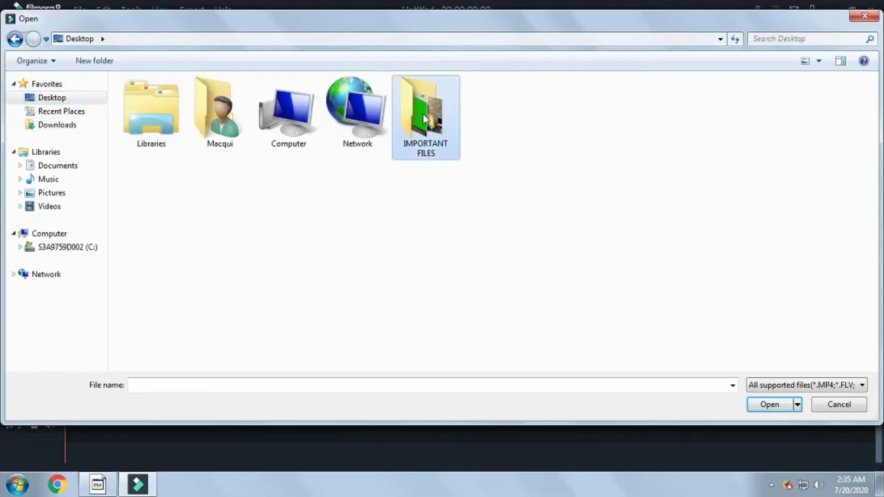
{"action": "double_click", "coordinate": [425, 121]}
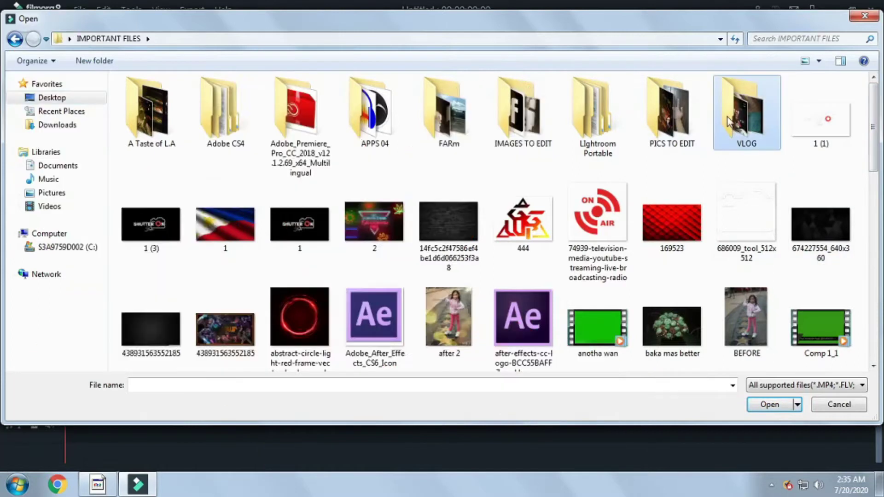
{"action": "double_click", "coordinate": [742, 110]}
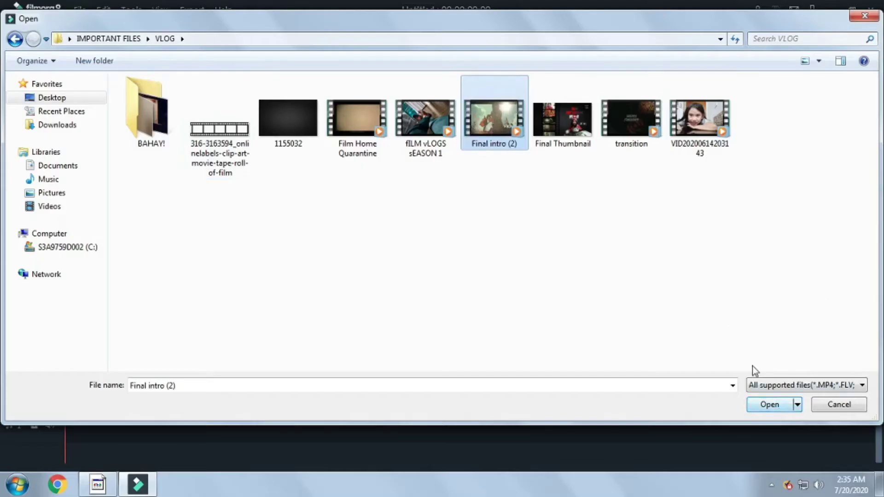
{"action": "left_click", "coordinate": [781, 411]}
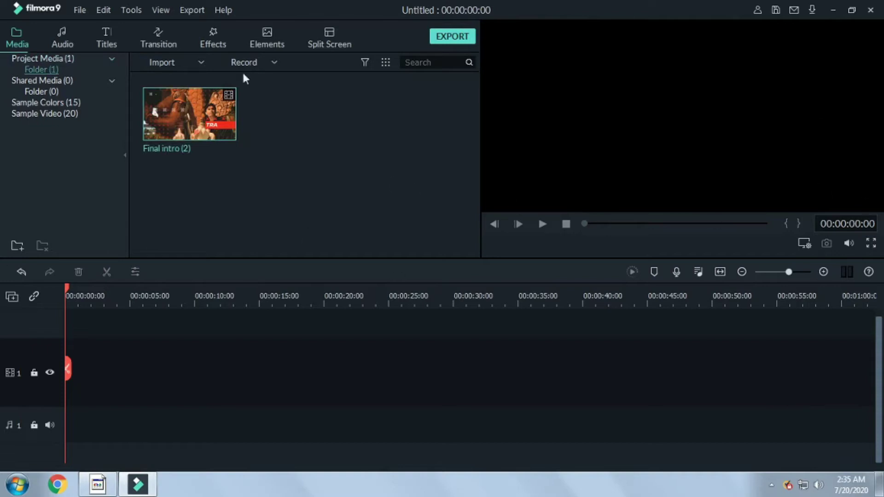
Step: Open the Import Media Files dialog, cancel it, and switch to OBS Studio
{"action": "left_click", "coordinate": [192, 64]}
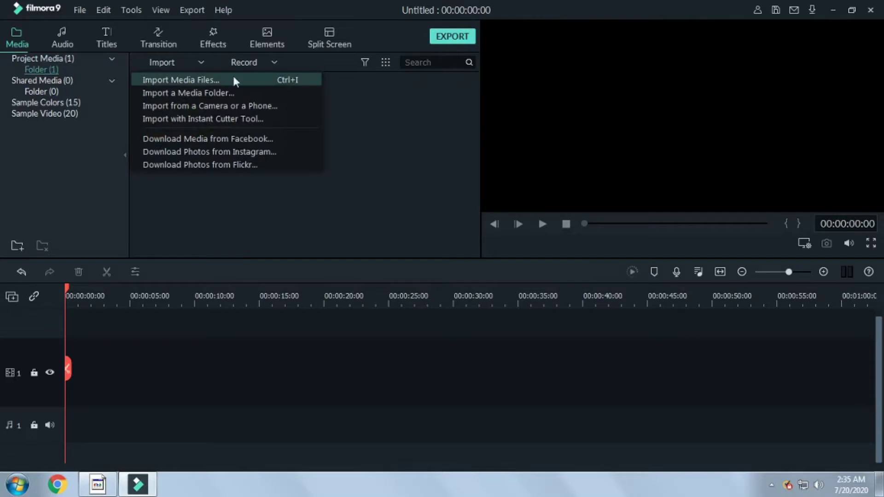
{"action": "left_click", "coordinate": [219, 81]}
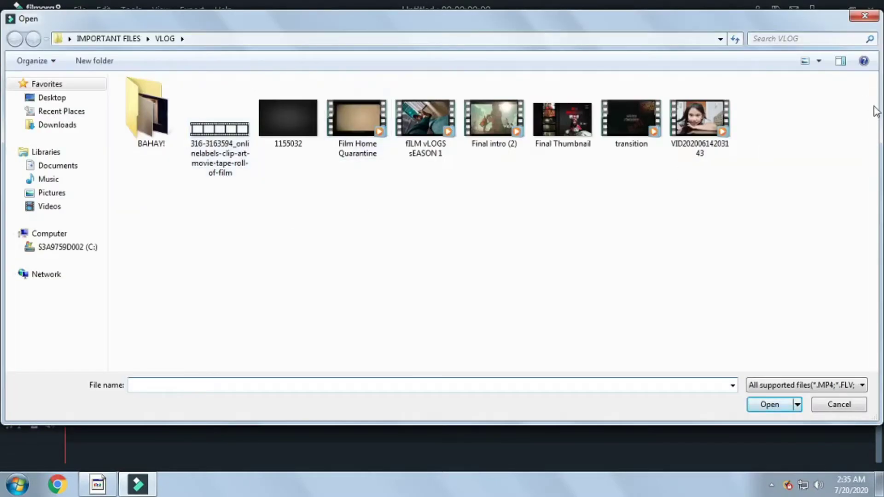
{"action": "left_click", "coordinate": [865, 16]}
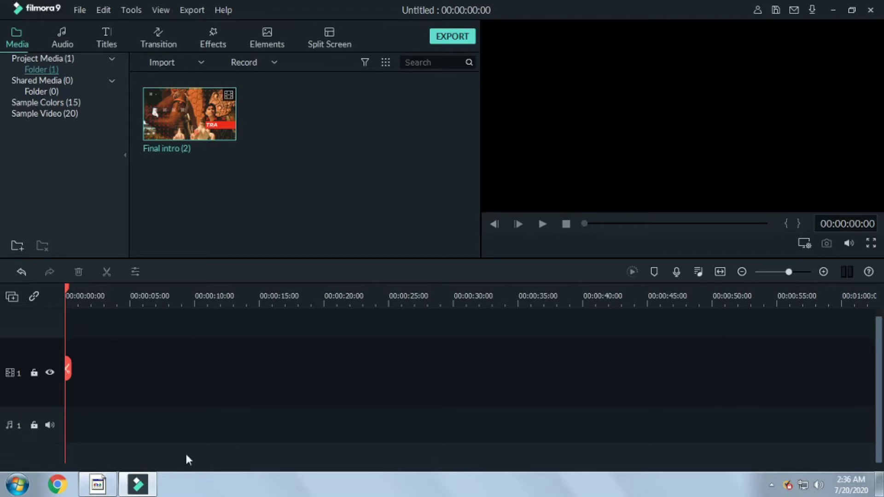
{"action": "left_click", "coordinate": [98, 483]}
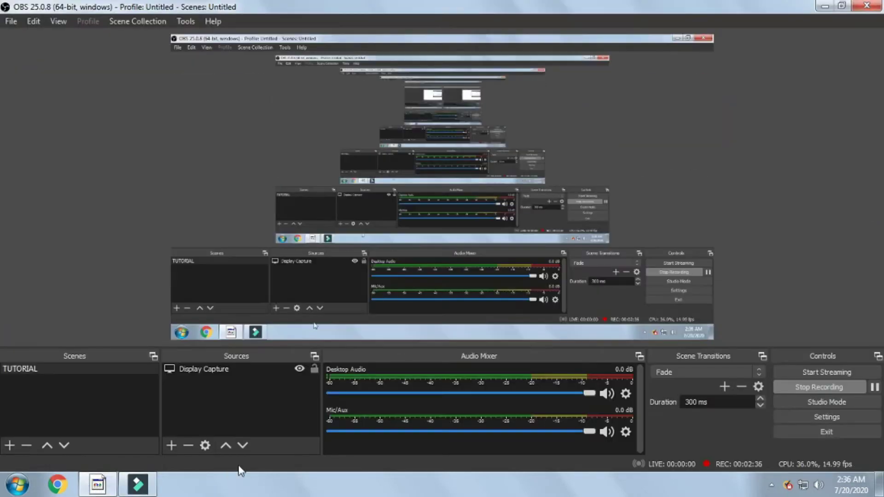
Step: Minimize OBS Studio to get back to Filmora9
{"action": "left_click", "coordinate": [825, 6]}
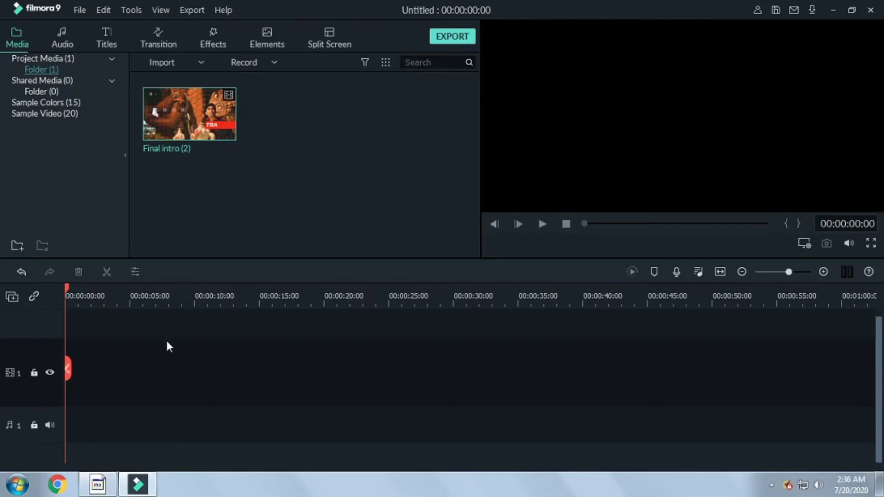
Step: Place Final intro (2) on video track 1 and add a second copy after a gap
{"action": "mouse_move", "coordinate": [207, 135]}
{"action": "left_mouse_down"}
{"action": "mouse_move", "coordinate": [133, 394]}
{"action": "mouse_move", "coordinate": [67, 394]}
{"action": "left_mouse_up"}
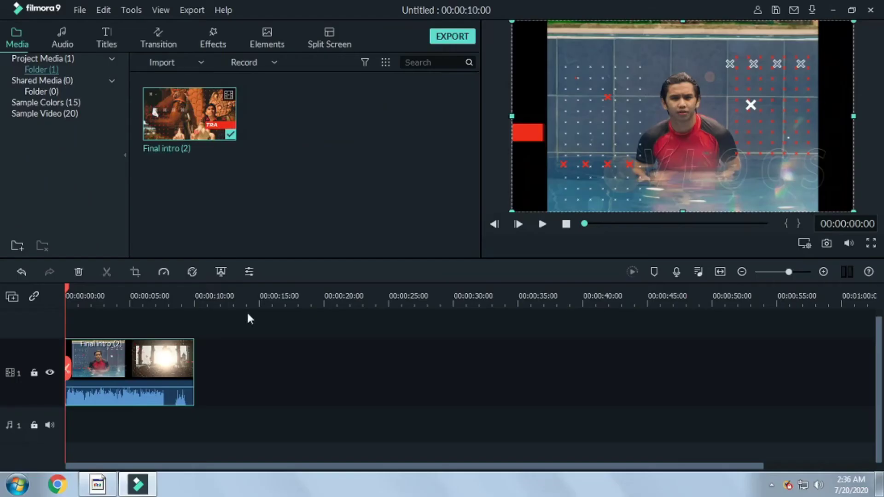
{"action": "left_click", "coordinate": [239, 300]}
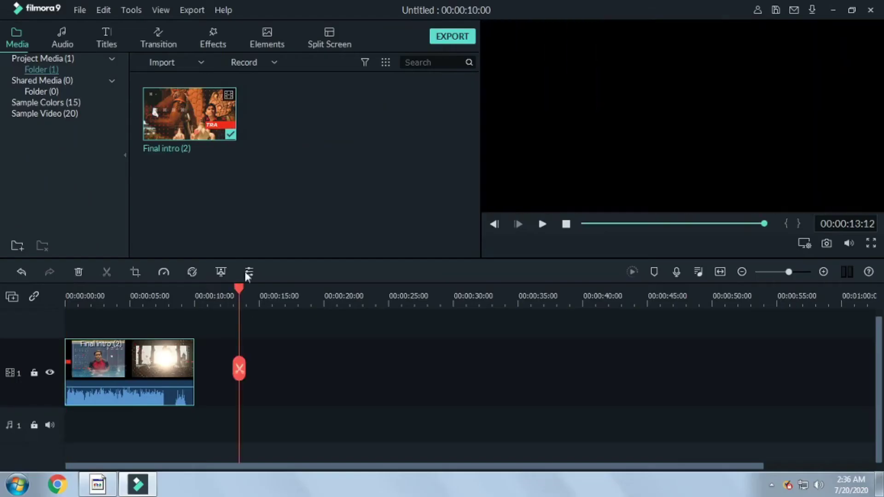
{"action": "left_click", "coordinate": [189, 114]}
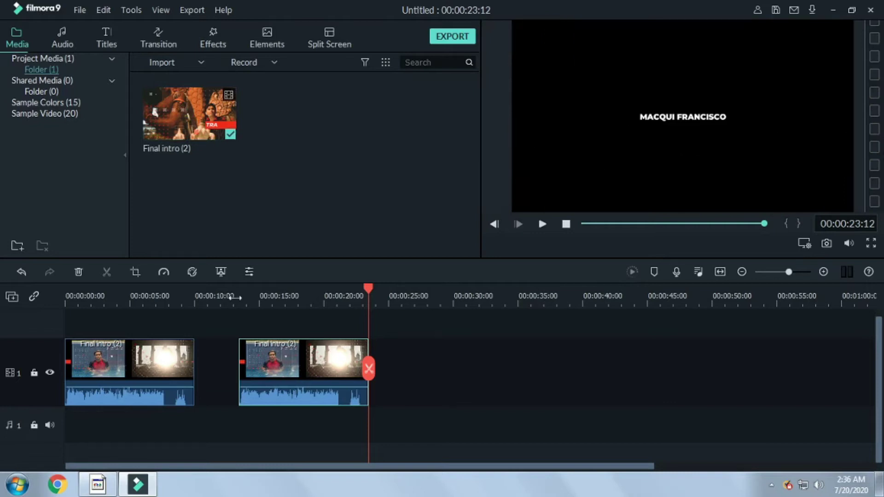
Step: Delete the second copy, restore it with Ctrl+Z, and select it
{"action": "left_click", "coordinate": [234, 297]}
{"action": "left_click", "coordinate": [179, 299]}
{"action": "left_click", "coordinate": [295, 296]}
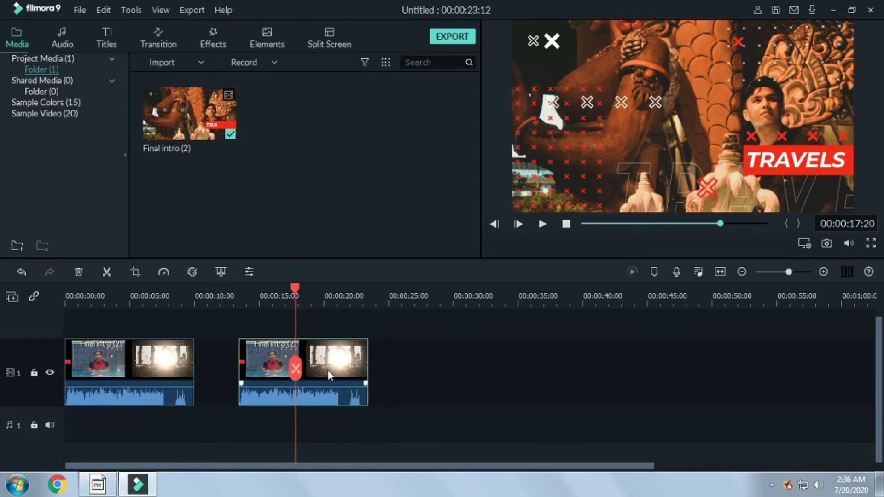
{"action": "key", "text": "Delete"}
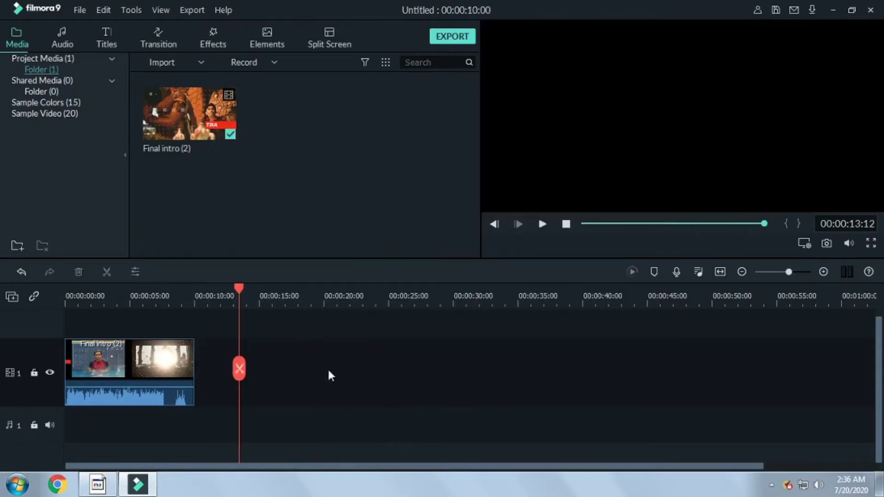
{"action": "key", "text": "ctrl+z"}
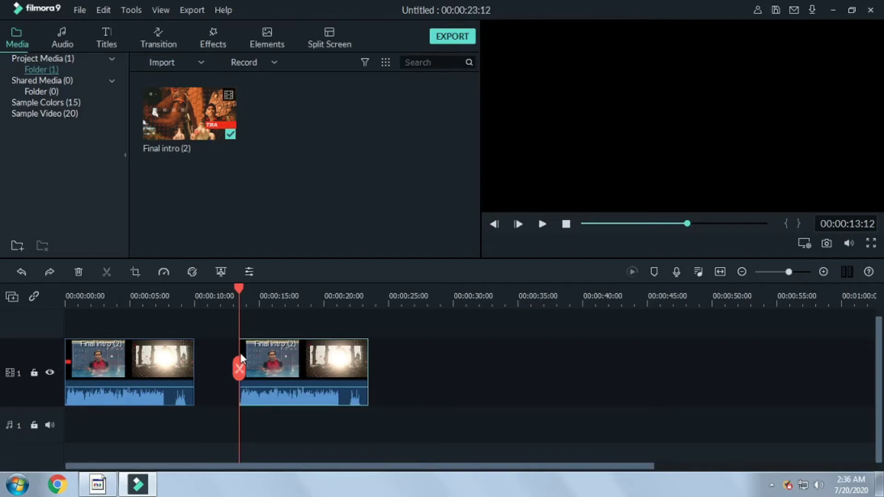
{"action": "left_click", "coordinate": [304, 290]}
{"action": "left_click", "coordinate": [359, 346]}
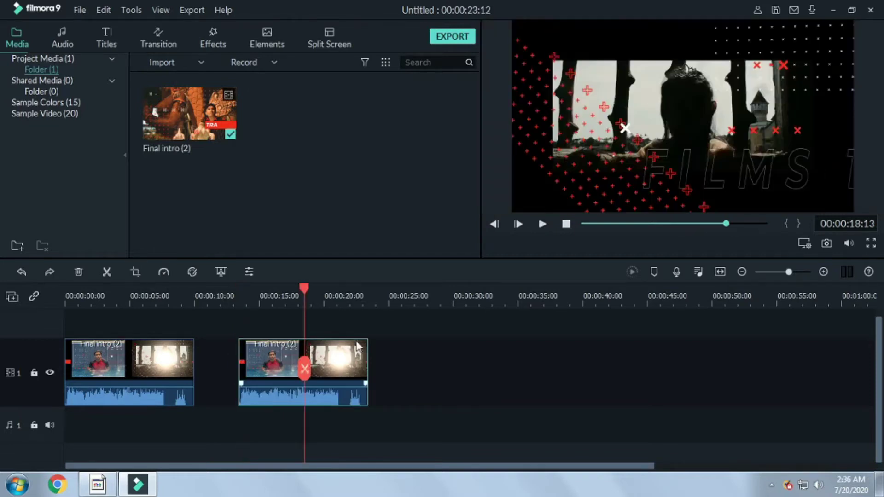
Step: Cut the second Final intro (2) copy and paste it back at the playhead
{"action": "left_click", "coordinate": [354, 349]}
{"action": "right_click", "coordinate": [349, 351]}
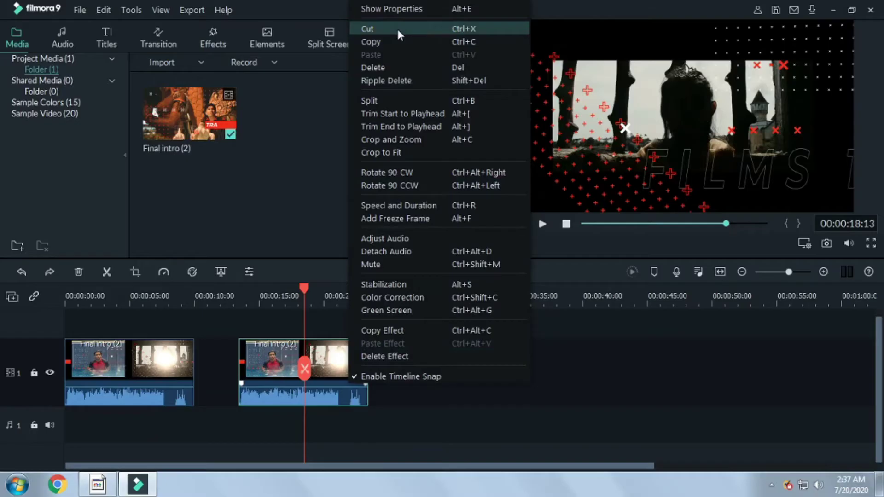
{"action": "left_click", "coordinate": [397, 27]}
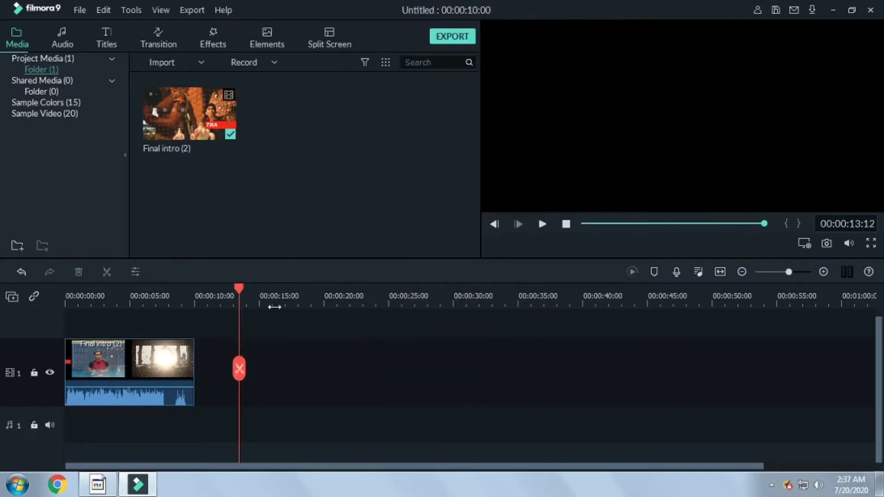
{"action": "key", "text": "ctrl+v"}
Step: Delete the pasted second copy, leaving a single 00:00:10:00 clip
{"action": "right_click", "coordinate": [360, 375]}
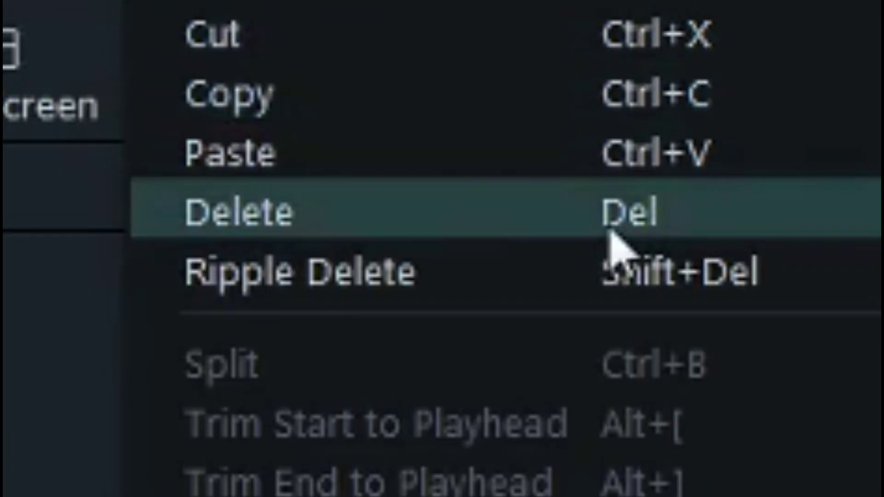
{"action": "left_click", "coordinate": [611, 230]}
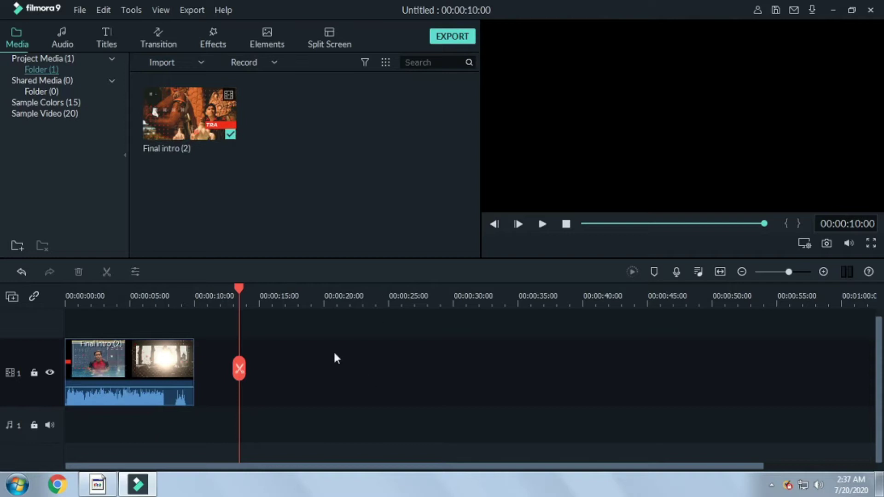
{"action": "key", "text": "ctrl+z"}
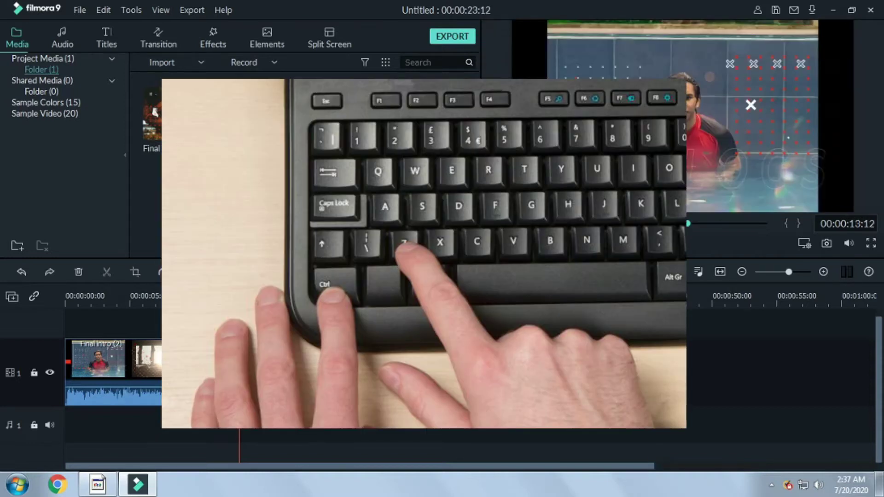
{"action": "key", "text": "Delete"}
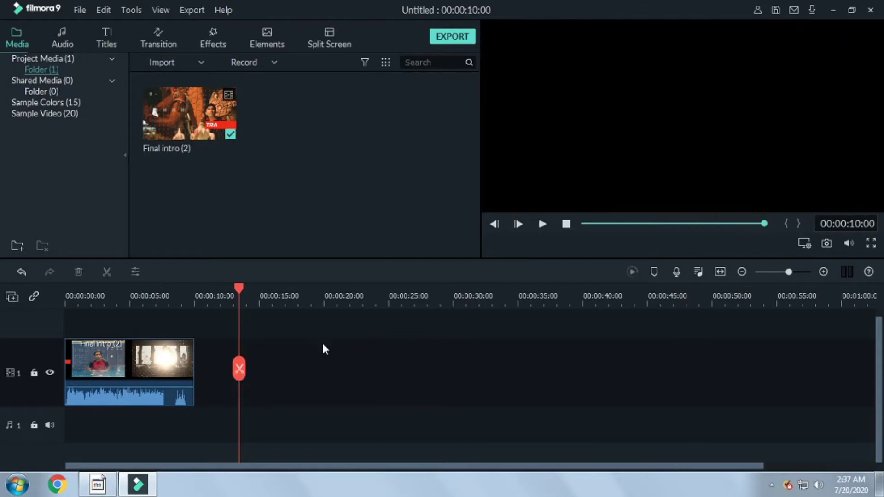
Step: Split the Final intro (2) clip near its start
{"action": "left_click_drag", "start_coordinate": [239, 290], "coordinate": [133, 286]}
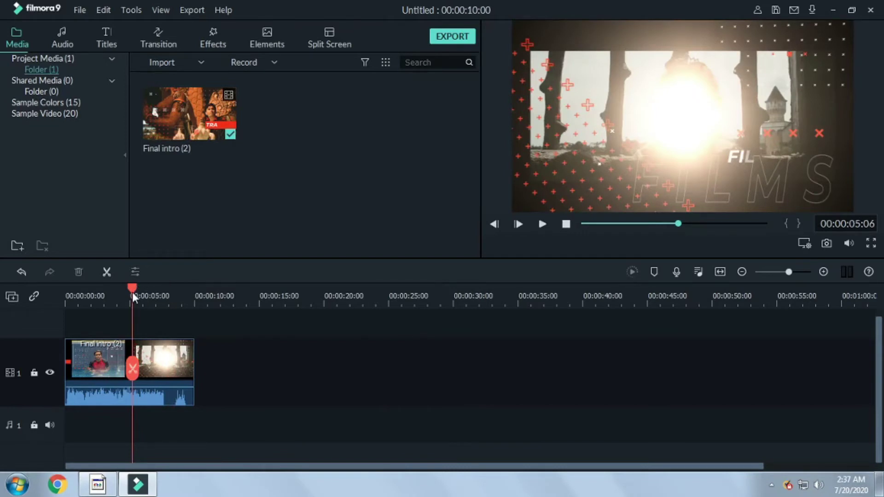
{"action": "left_click_drag", "start_coordinate": [134, 296], "coordinate": [120, 310]}
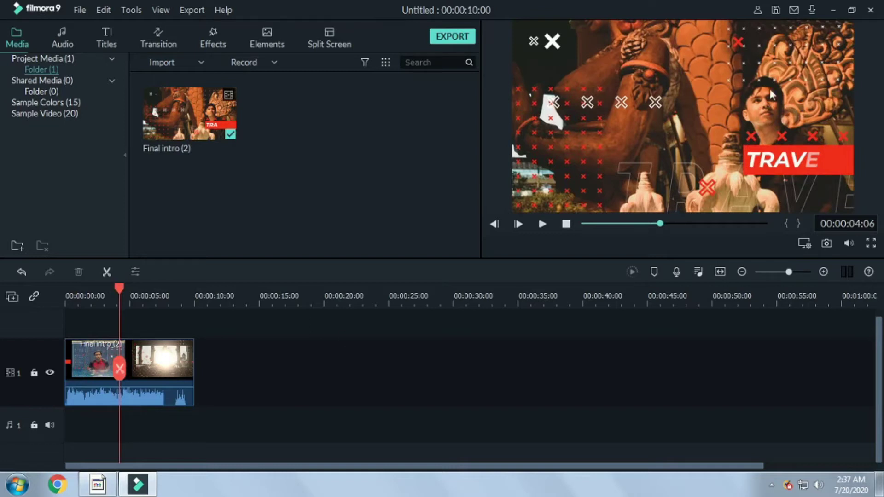
{"action": "left_click", "coordinate": [172, 363]}
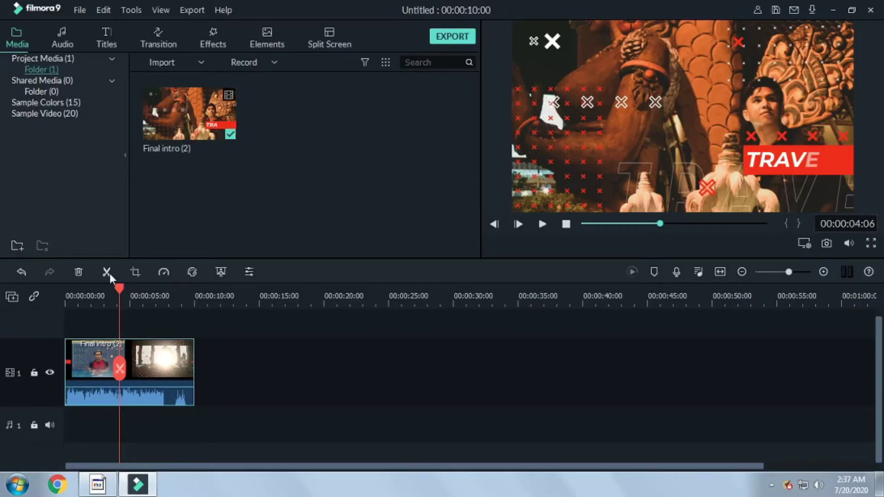
{"action": "left_click", "coordinate": [108, 272]}
Step: Move the second part right, then undo both the move and the split
{"action": "left_click_drag", "start_coordinate": [189, 373], "coordinate": [245, 372]}
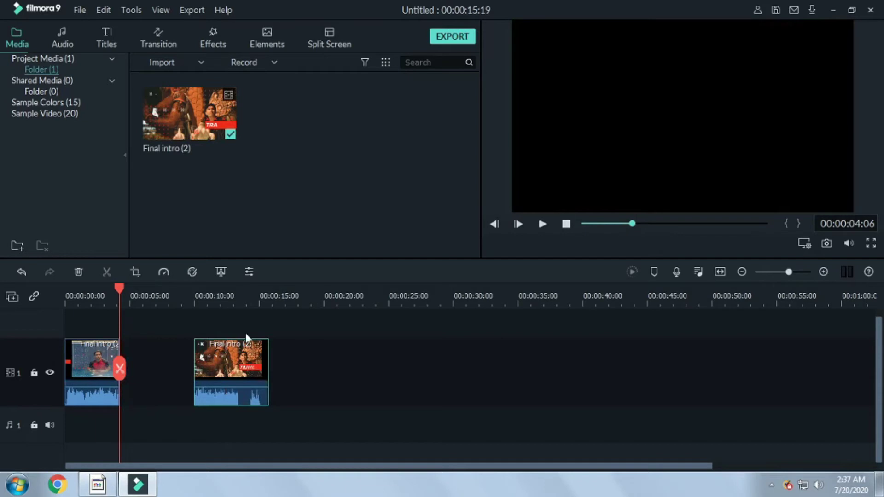
{"action": "key", "text": "ctrl+z"}
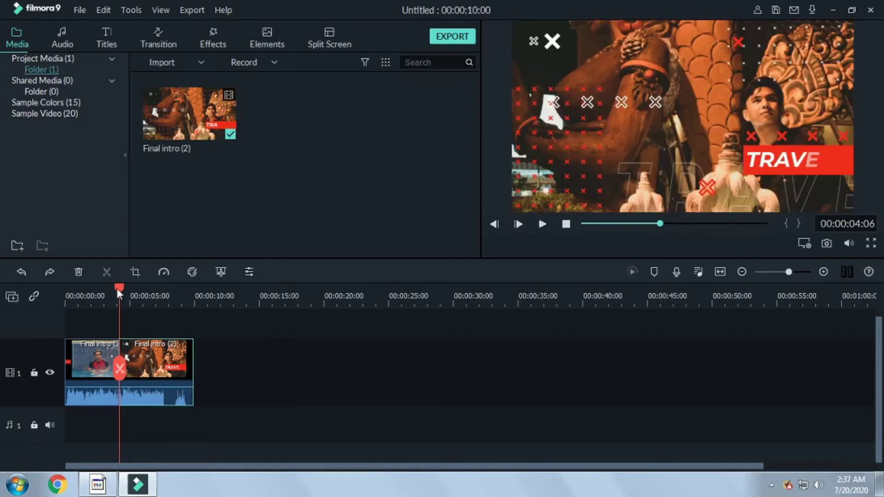
{"action": "left_click_drag", "start_coordinate": [117, 288], "coordinate": [94, 295]}
{"action": "key", "text": "ctrl+z"}
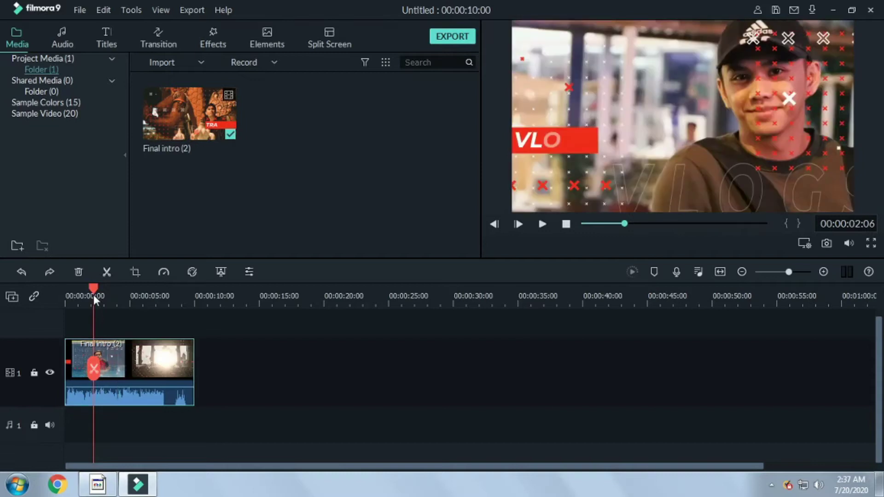
{"action": "left_click", "coordinate": [139, 293]}
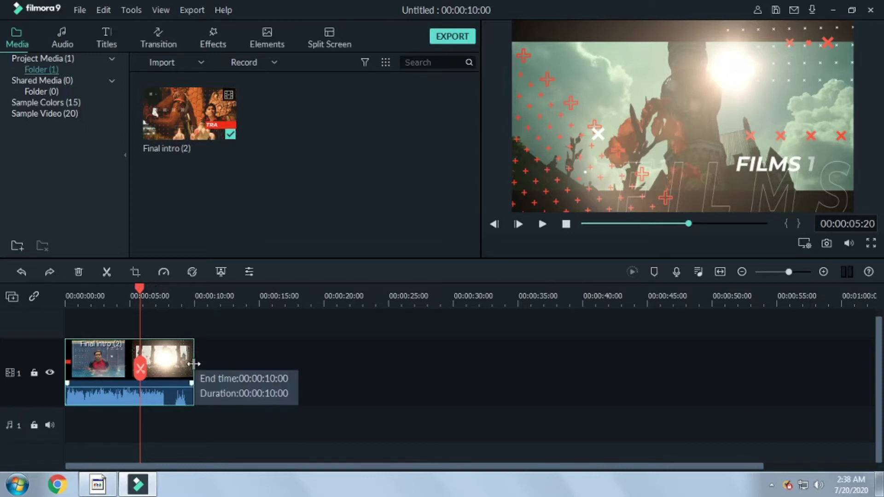
{"action": "left_click_drag", "start_coordinate": [193, 363], "coordinate": [168, 370]}
{"action": "left_click", "coordinate": [157, 299]}
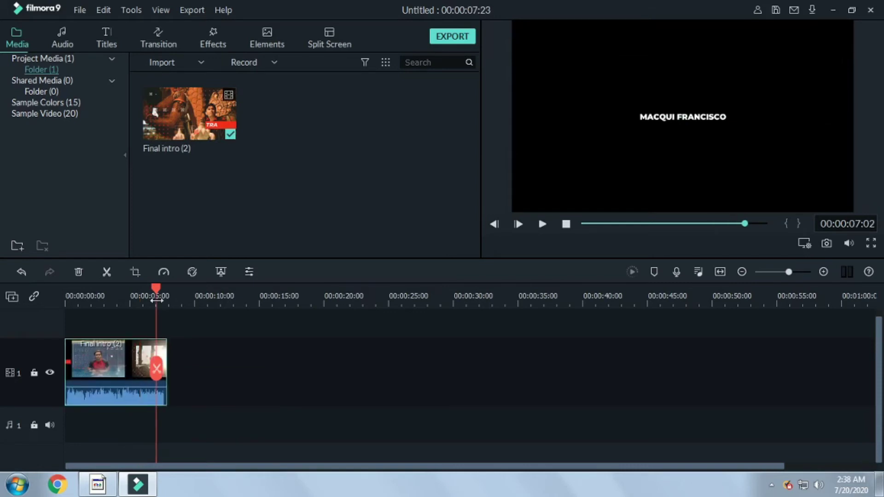
{"action": "mouse_move", "coordinate": [155, 288]}
{"action": "left_mouse_down"}
{"action": "mouse_move", "coordinate": [177, 294]}
{"action": "mouse_move", "coordinate": [159, 296]}
{"action": "left_mouse_up"}
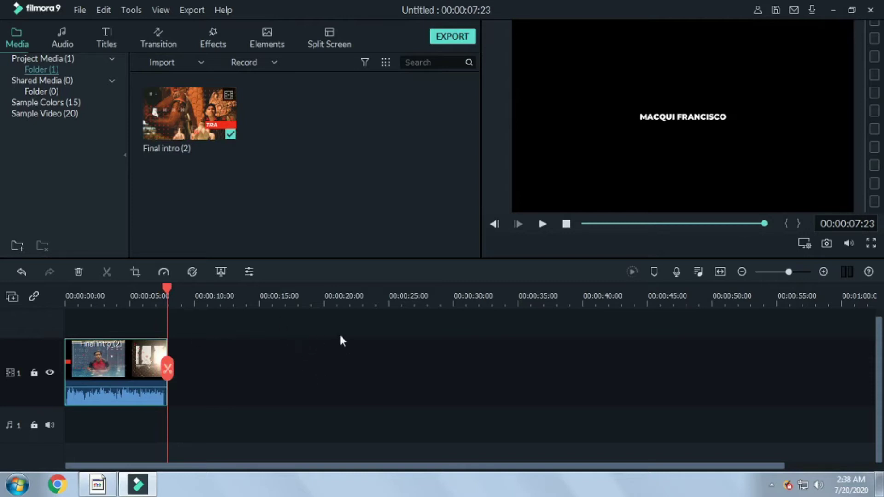
{"action": "key", "text": "ctrl+z"}
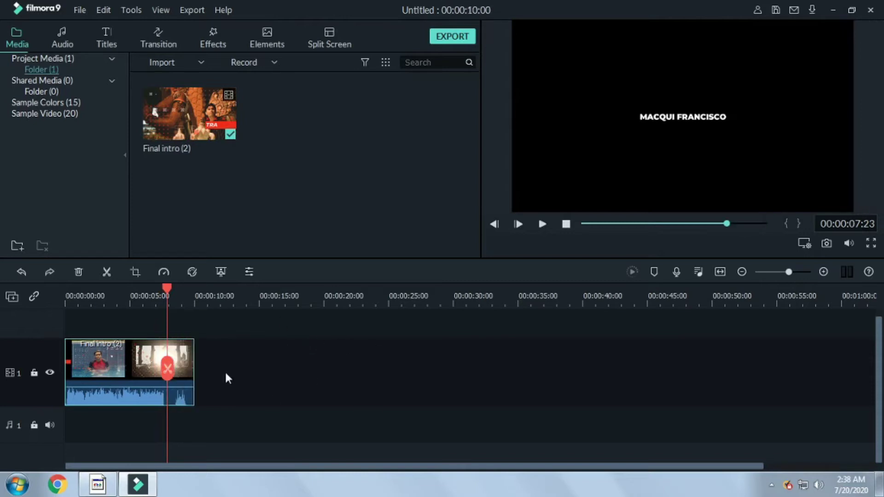
{"action": "left_click", "coordinate": [182, 295]}
{"action": "left_click_drag", "start_coordinate": [183, 292], "coordinate": [156, 279]}
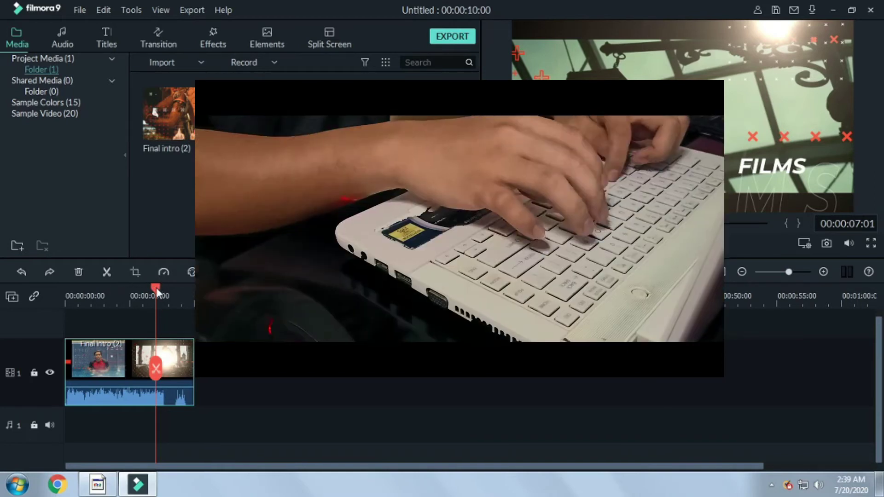
Step: Mute the Final intro (2) clip's own audio on the timeline
{"action": "left_click_drag", "start_coordinate": [156, 288], "coordinate": [135, 289]}
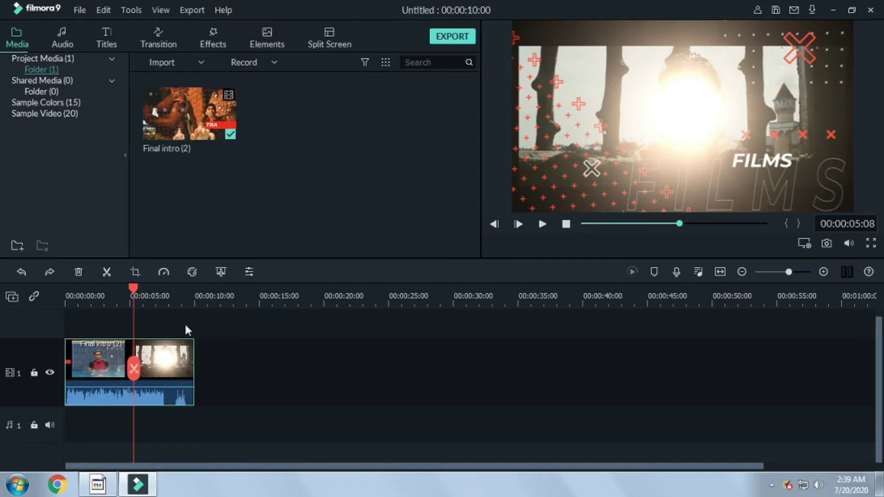
{"action": "right_click", "coordinate": [171, 372]}
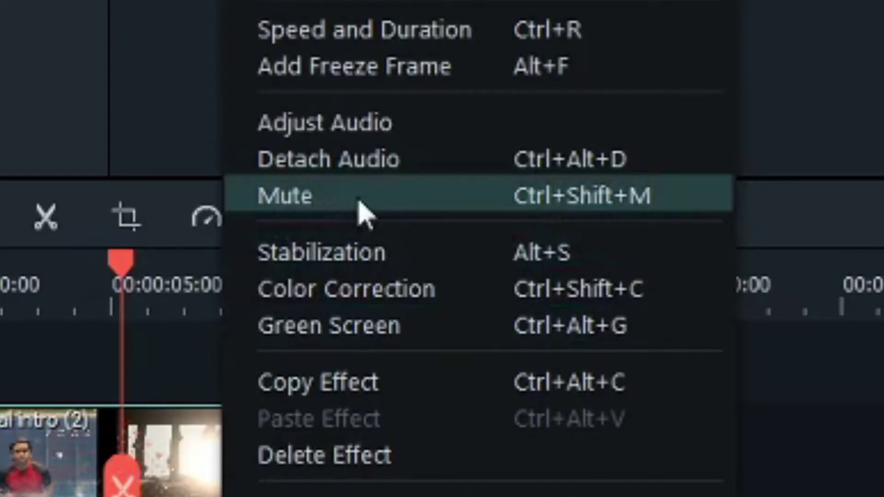
{"action": "right_click", "coordinate": [137, 352]}
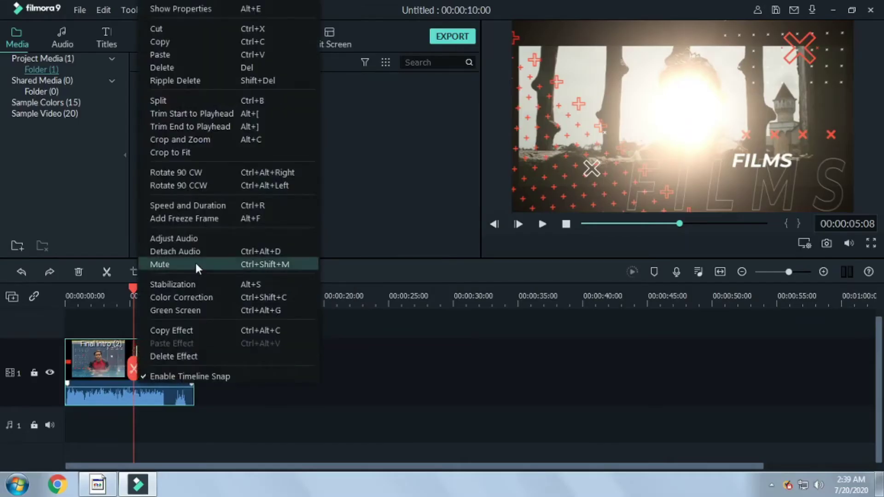
{"action": "left_click", "coordinate": [194, 262]}
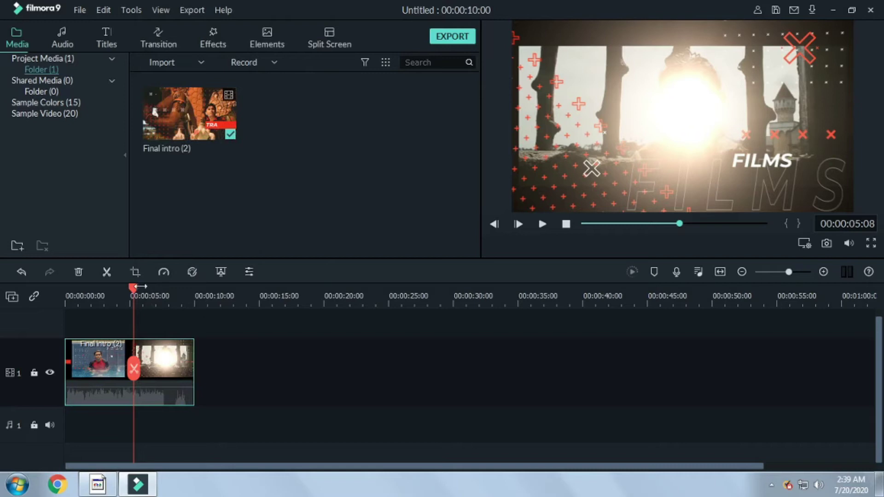
{"action": "left_click_drag", "start_coordinate": [133, 288], "coordinate": [109, 285]}
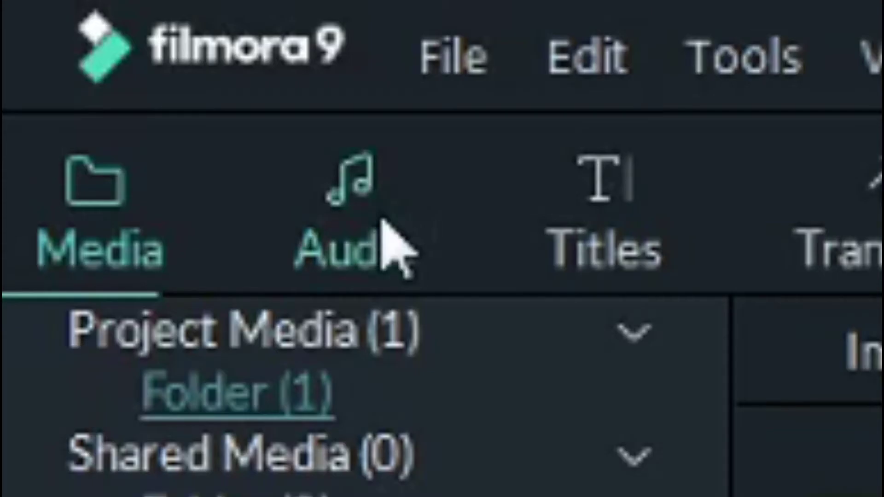
Step: Browse the built-in Audio categories, from Young & Bright through Electronic to My Music
{"action": "left_click", "coordinate": [69, 46]}
{"action": "left_click", "coordinate": [70, 69]}
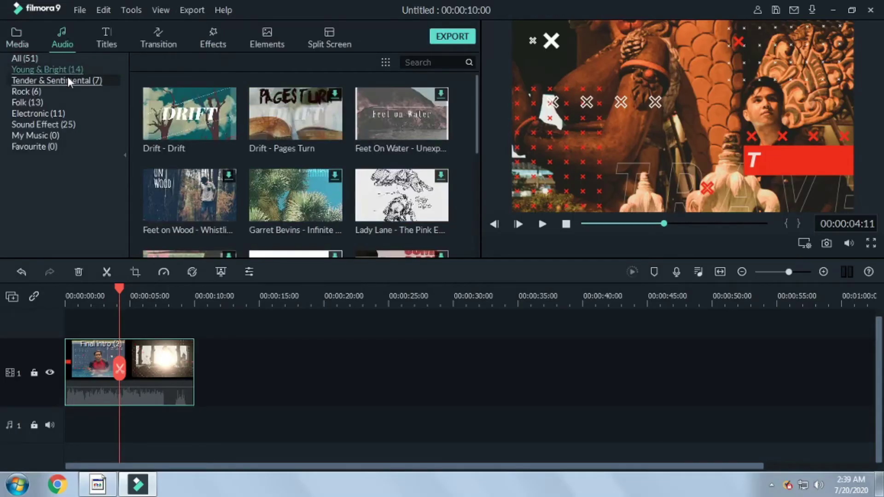
{"action": "left_click", "coordinate": [68, 79]}
{"action": "left_click", "coordinate": [48, 113]}
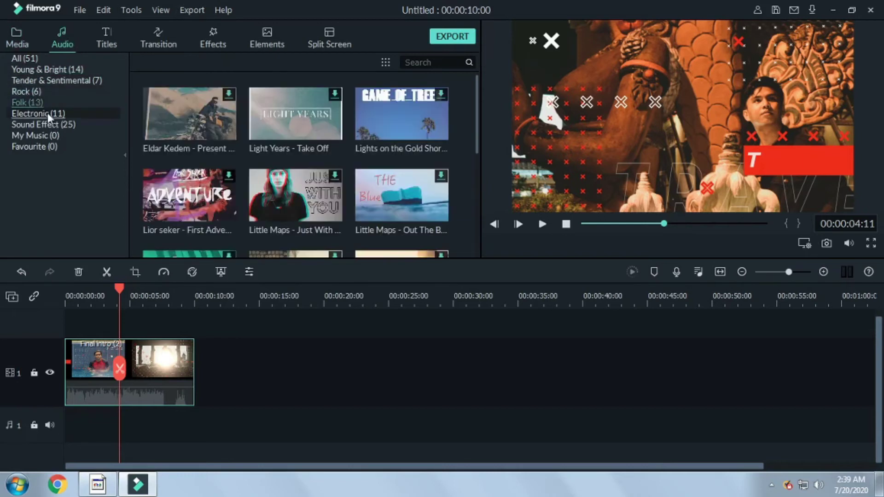
{"action": "left_click", "coordinate": [76, 125]}
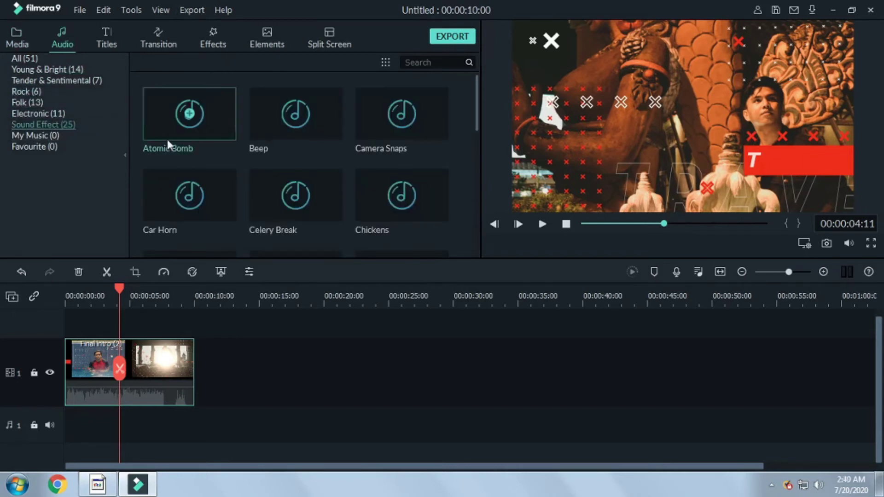
{"action": "left_click", "coordinate": [59, 137]}
{"action": "left_click", "coordinate": [19, 37]}
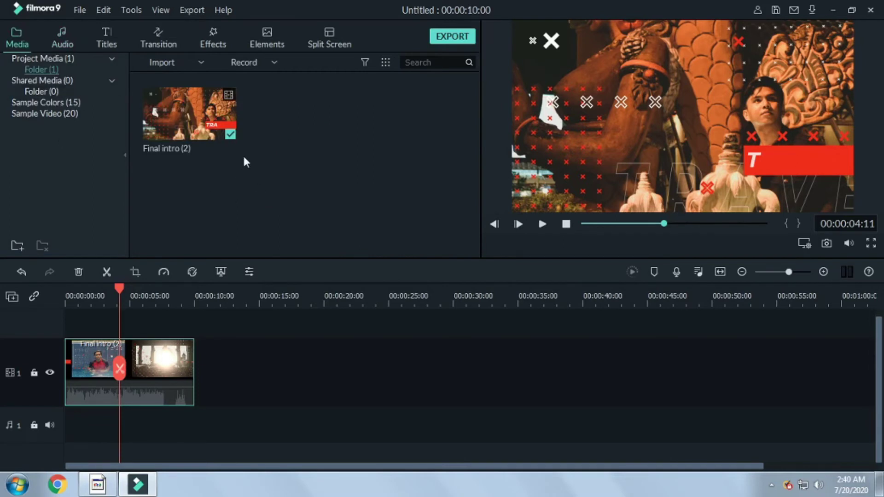
Step: Import the 'Distrion & Alex Skrindo - Entropy [NCS Release]' MP3 from Downloads
{"action": "left_click", "coordinate": [195, 62]}
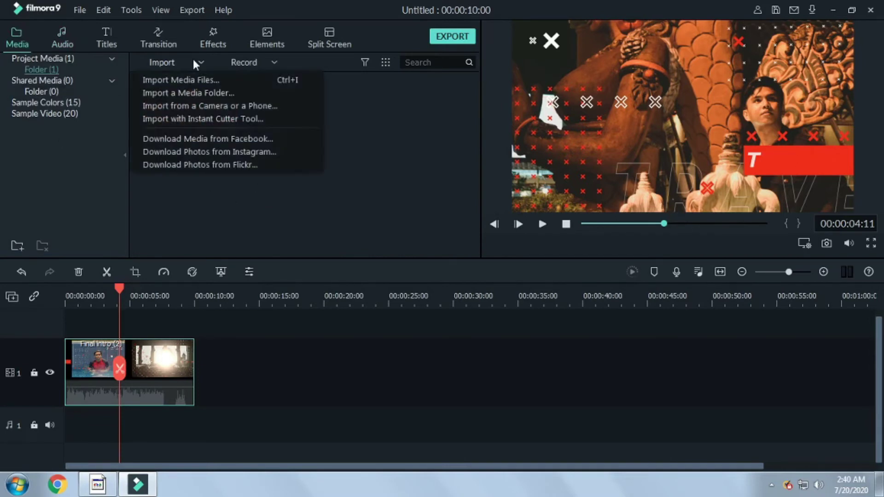
{"action": "left_click", "coordinate": [171, 79]}
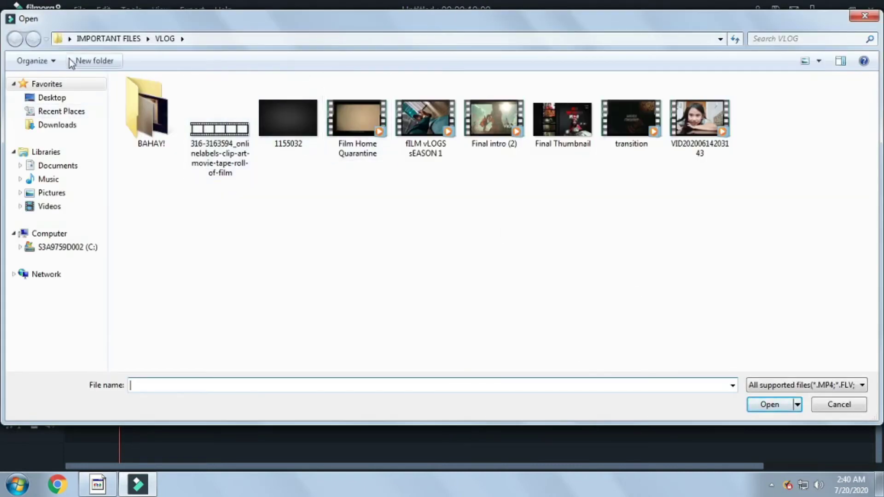
{"action": "left_click", "coordinate": [68, 127]}
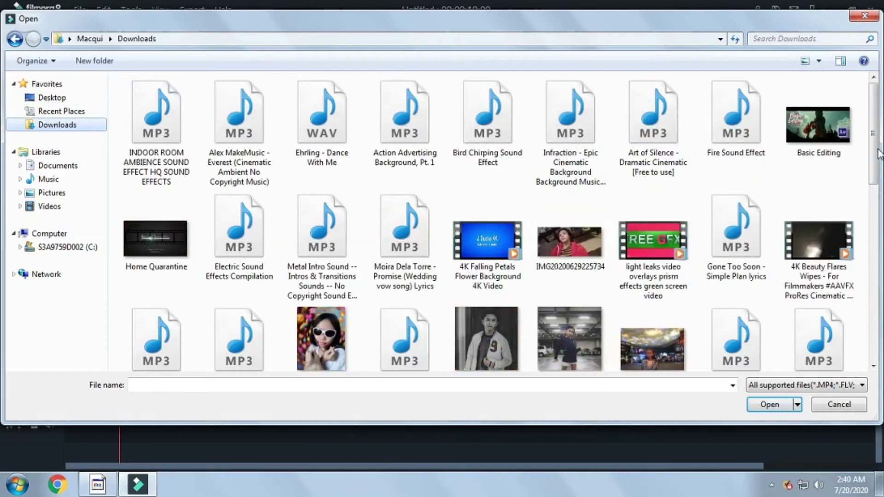
{"action": "left_click_drag", "start_coordinate": [874, 154], "coordinate": [871, 230]}
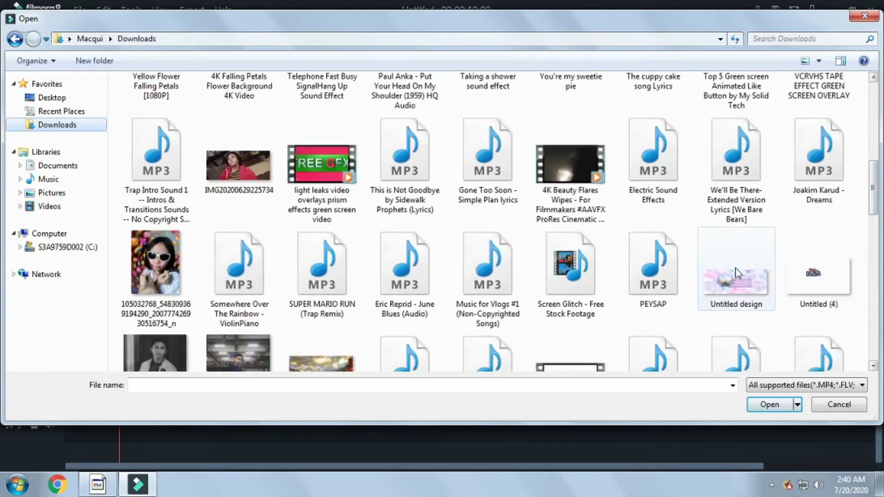
{"action": "left_click_drag", "start_coordinate": [874, 198], "coordinate": [857, 219]}
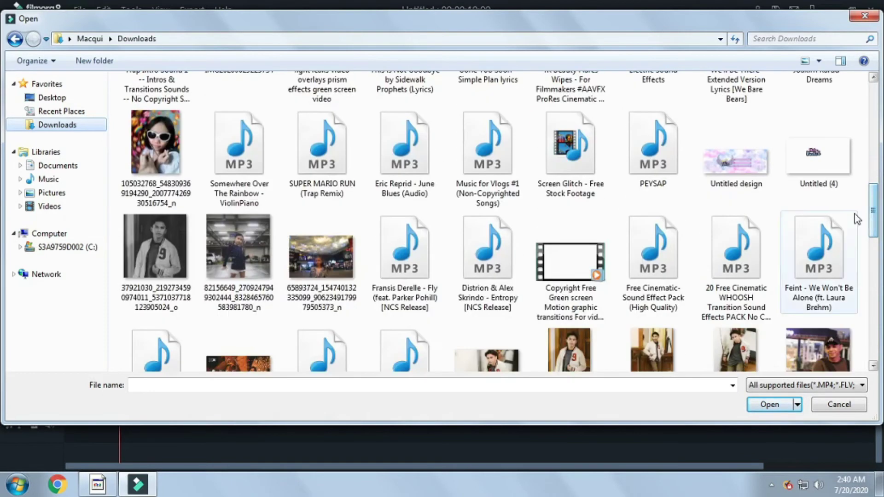
{"action": "left_click", "coordinate": [492, 240]}
{"action": "left_click", "coordinate": [768, 405]}
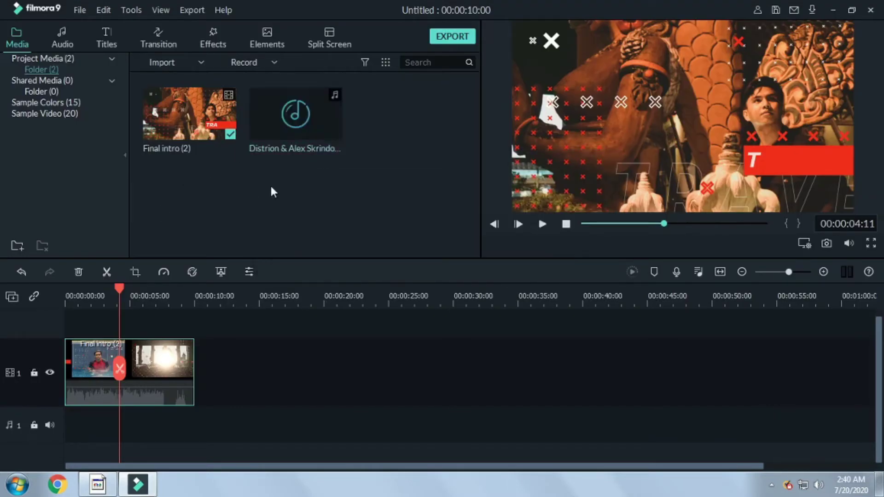
Step: Place the Entropy track at 0:00 on audio track 1 and cut it off at 10:02
{"action": "mouse_move", "coordinate": [283, 131]}
{"action": "left_mouse_down"}
{"action": "mouse_move", "coordinate": [265, 228]}
{"action": "mouse_move", "coordinate": [273, 133]}
{"action": "left_mouse_up"}
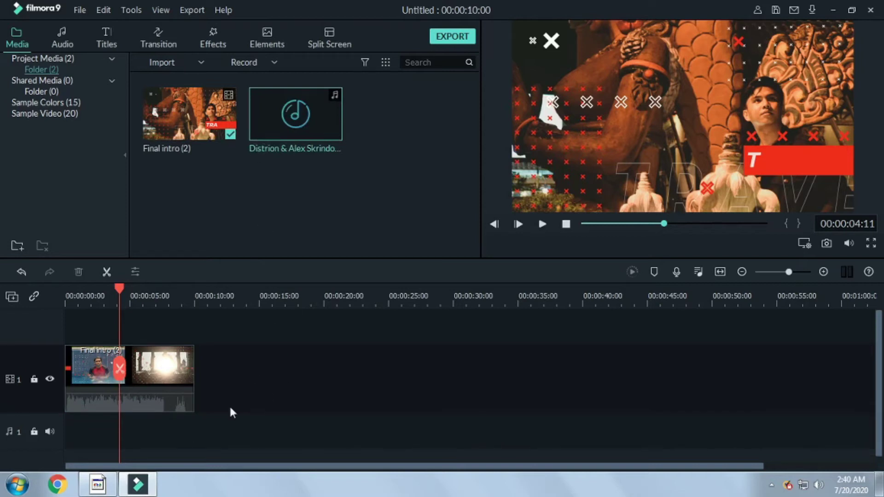
{"action": "left_click_drag", "start_coordinate": [269, 120], "coordinate": [62, 424]}
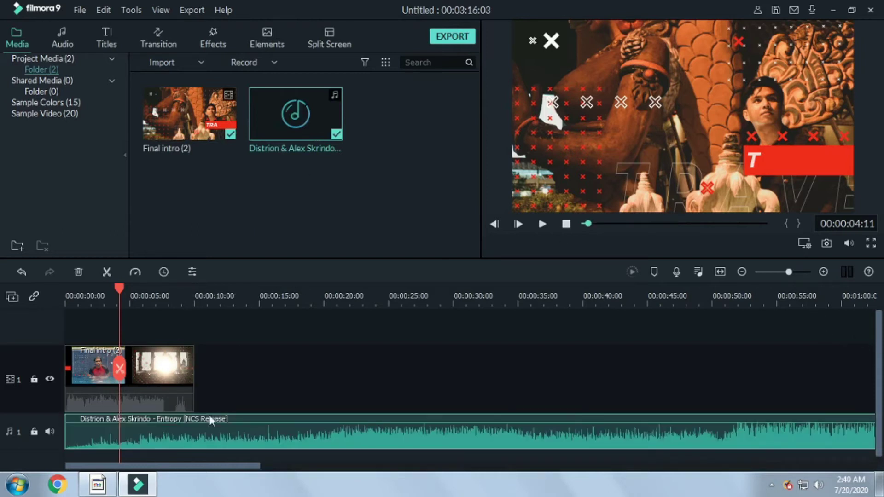
{"action": "left_click_drag", "start_coordinate": [204, 288], "coordinate": [194, 288]}
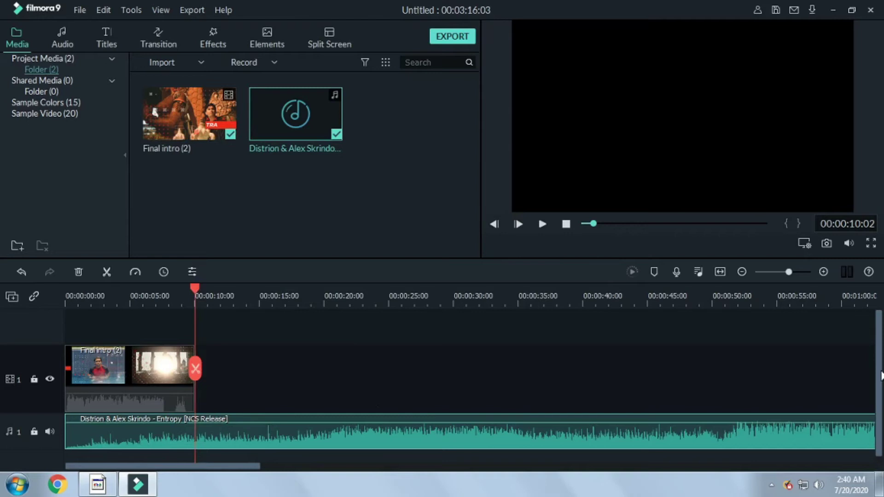
{"action": "scroll", "coordinate": [876, 367], "scroll_direction": "down", "scroll_amount": 1}
{"action": "left_click", "coordinate": [107, 274]}
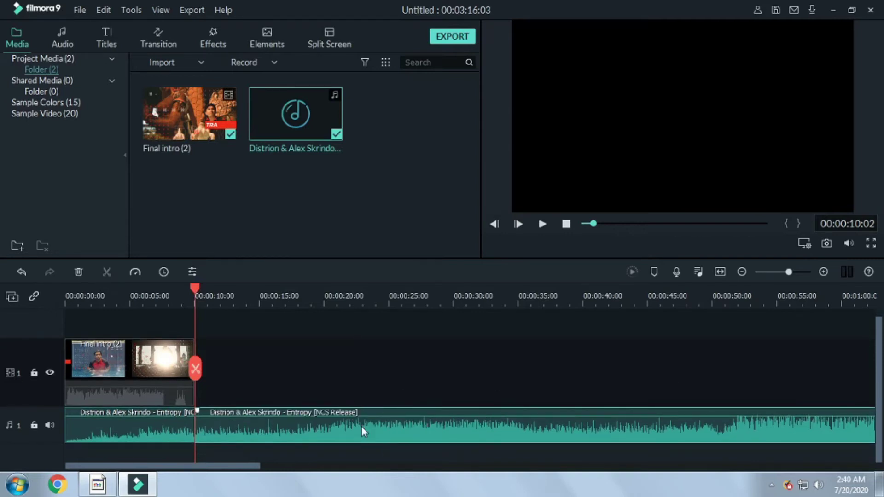
{"action": "key", "text": "Delete"}
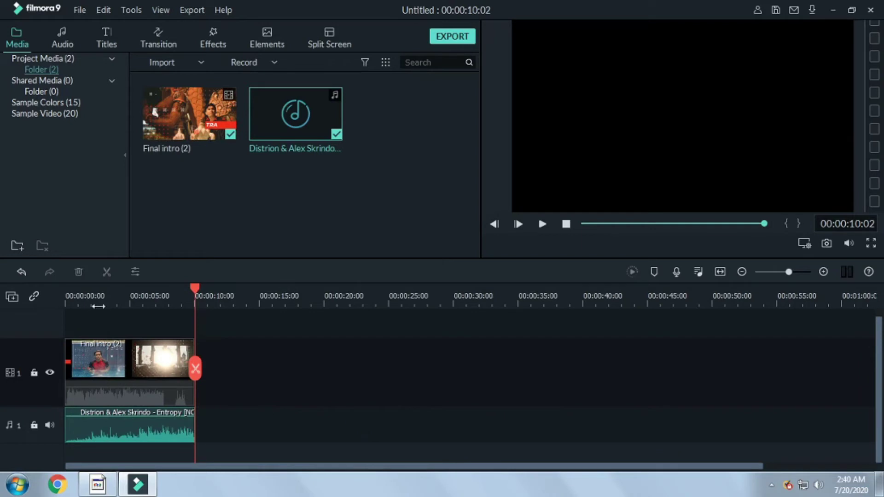
Step: Zoom the timeline so the intro clips and music show clearly, scrolled back to 00:00:00 with the playhead at the start
{"action": "scroll", "coordinate": [186, 292], "scroll_direction": "up", "scroll_amount": 5}
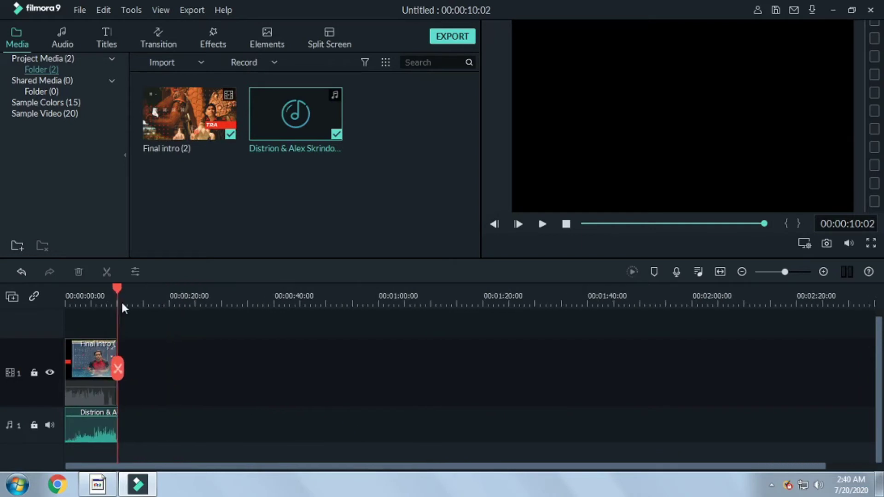
{"action": "left_click_drag", "start_coordinate": [817, 466], "coordinate": [119, 466]}
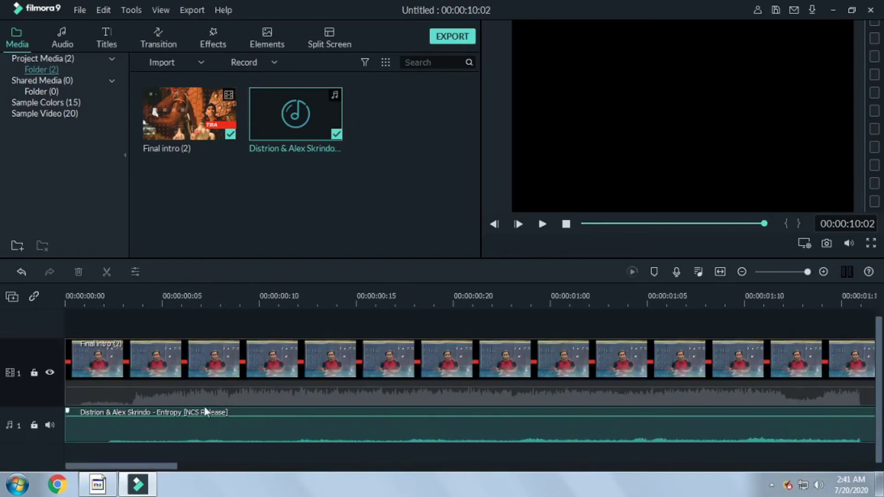
{"action": "left_click_drag", "start_coordinate": [807, 272], "coordinate": [794, 272]}
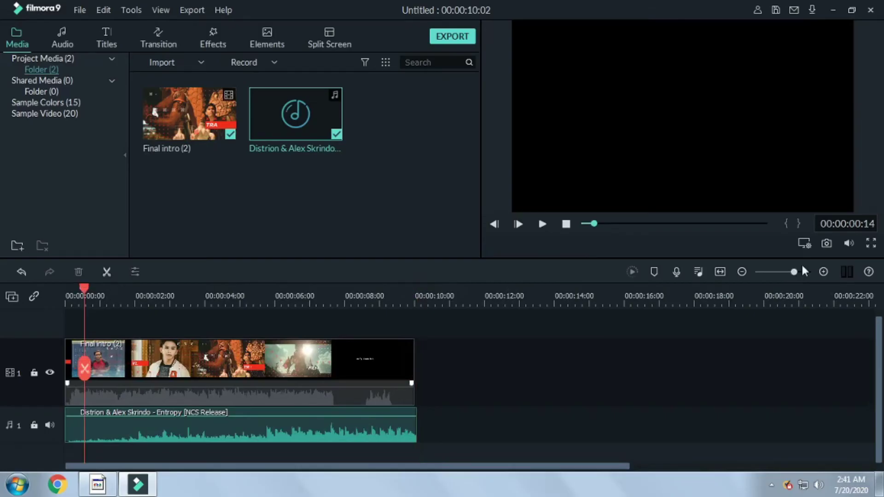
{"action": "left_click_drag", "start_coordinate": [794, 272], "coordinate": [787, 272]}
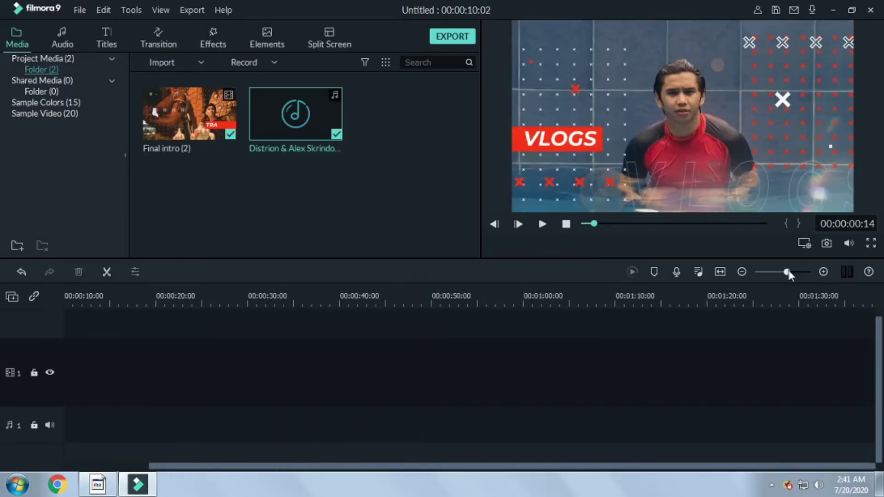
{"action": "left_click_drag", "start_coordinate": [382, 467], "coordinate": [213, 465]}
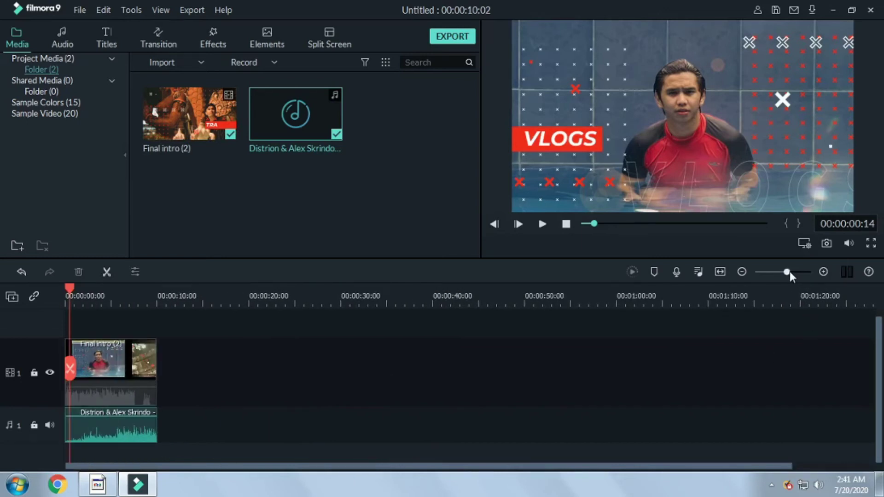
{"action": "left_click_drag", "start_coordinate": [789, 271], "coordinate": [795, 272]}
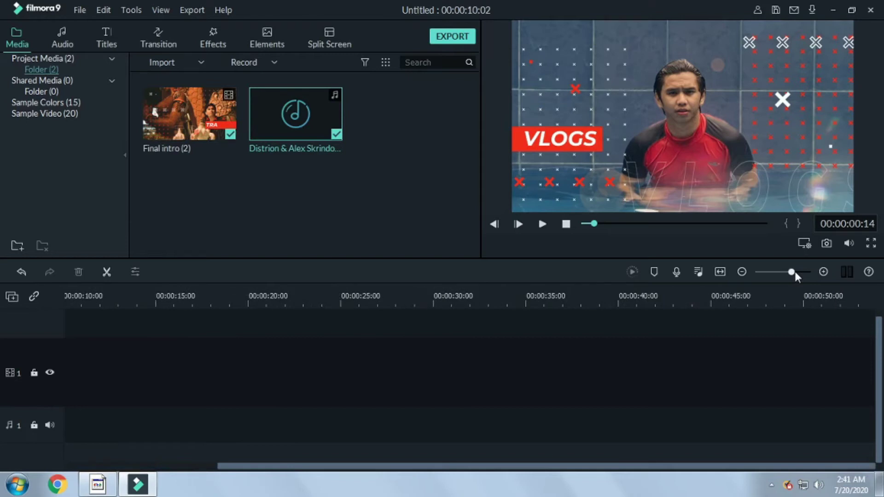
{"action": "left_click_drag", "start_coordinate": [570, 467], "coordinate": [385, 466]}
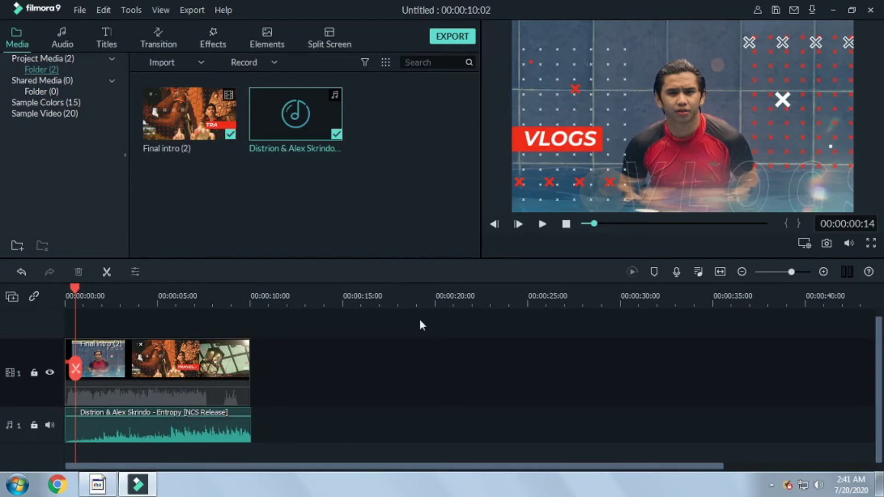
{"action": "left_click", "coordinate": [66, 287]}
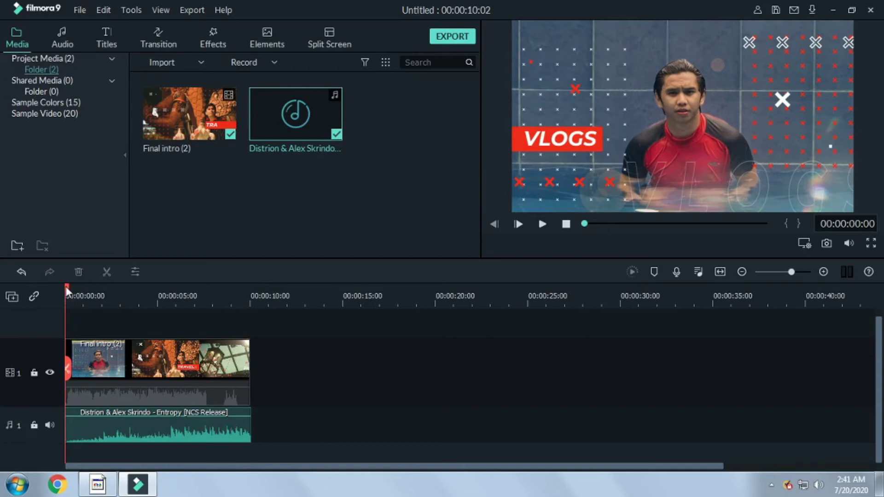
Step: Play the intro and its Entropy music from the start for about nine seconds, then stop
{"action": "key", "text": "space"}
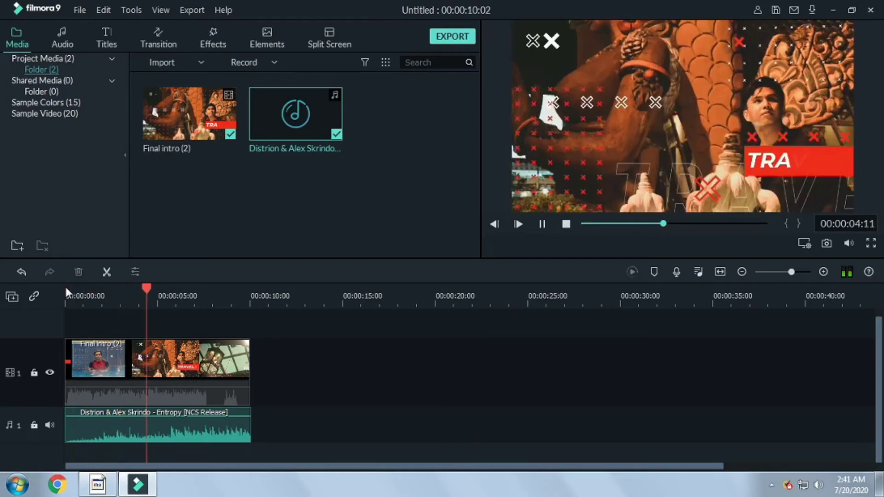
{"action": "key", "text": "space"}
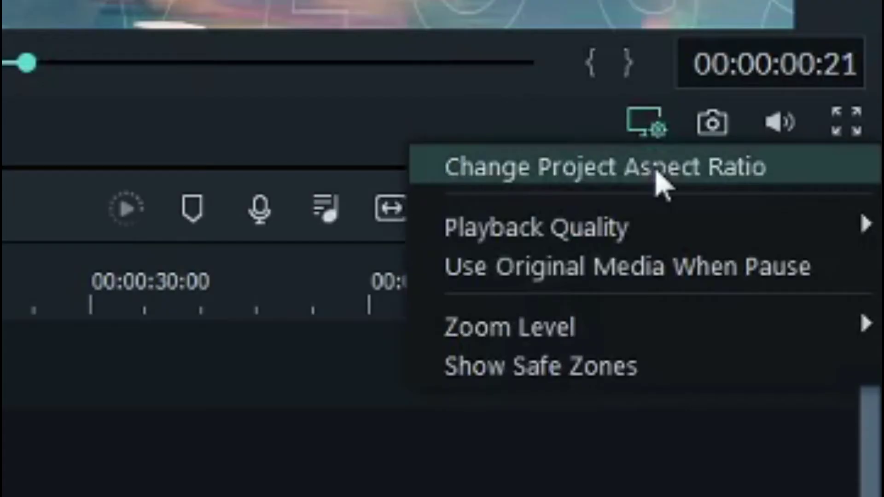
Step: Drop preview playback quality to a low setting and play the intro from the start to test it
{"action": "mouse_move", "coordinate": [802, 280]}
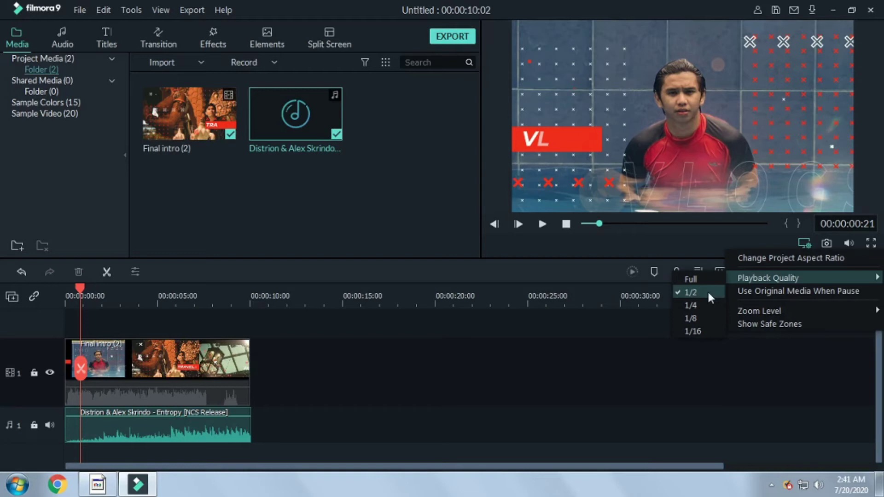
{"action": "left_click", "coordinate": [628, 360]}
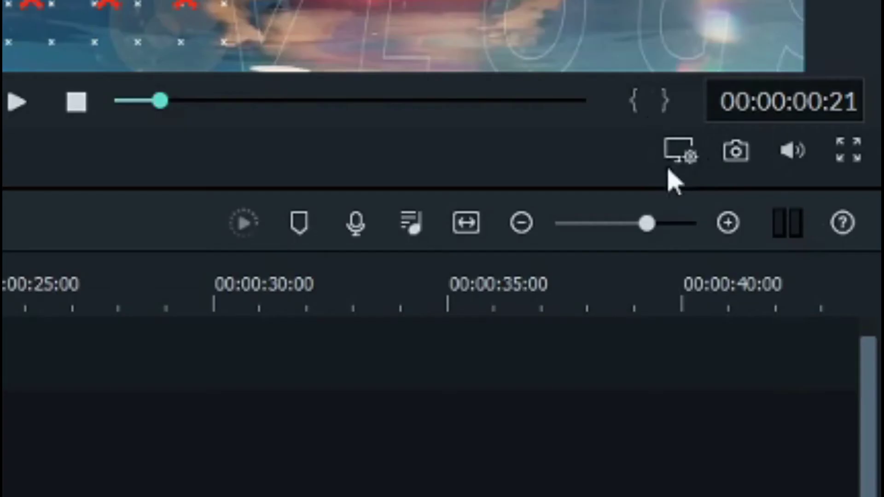
{"action": "left_click", "coordinate": [806, 246]}
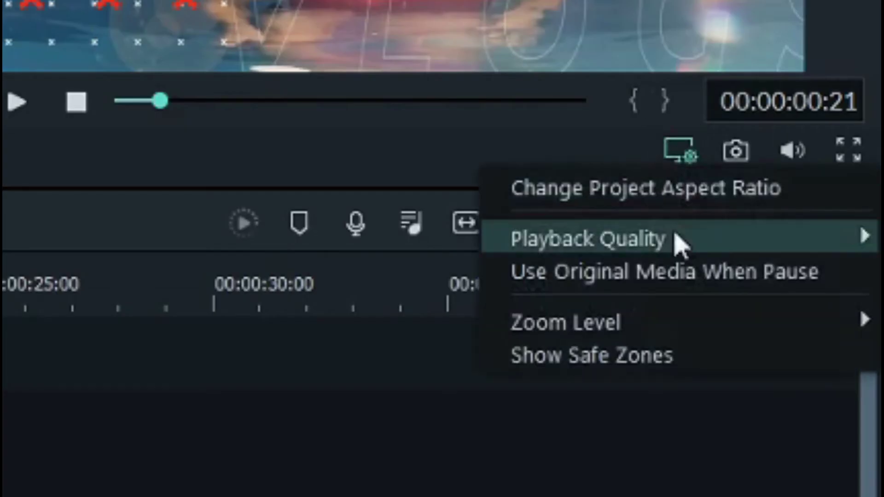
{"action": "mouse_move", "coordinate": [675, 241]}
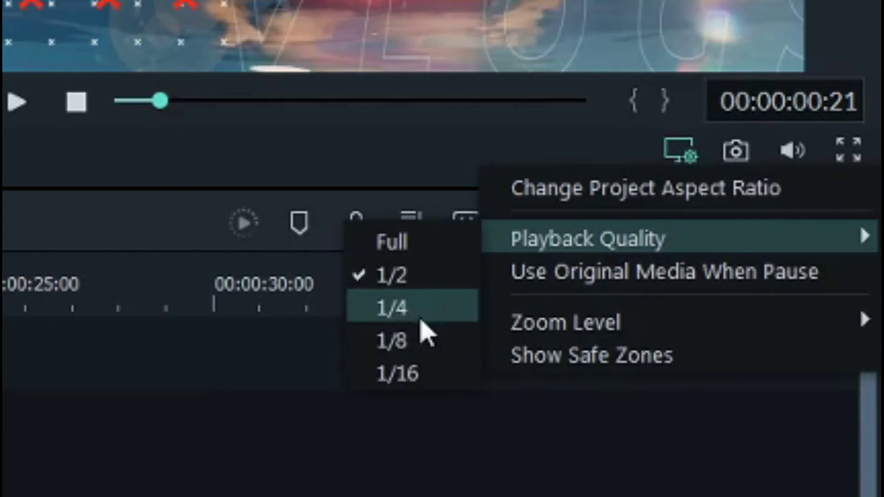
{"action": "left_click", "coordinate": [424, 383]}
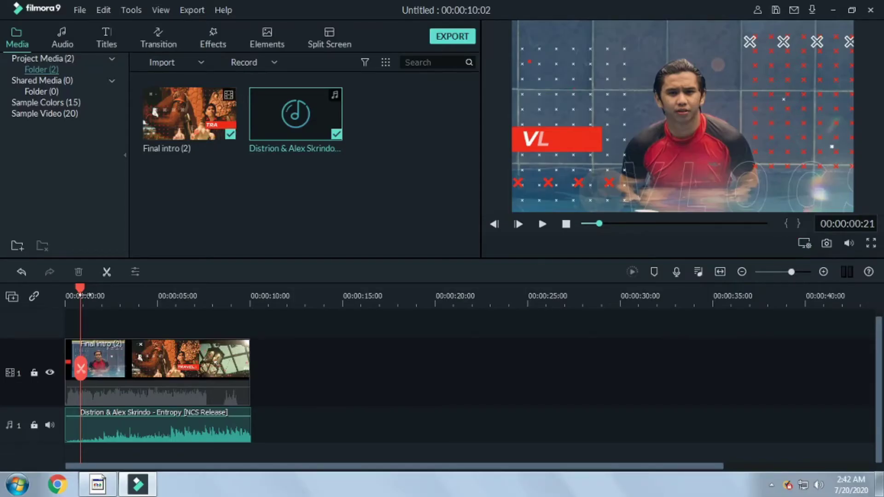
{"action": "left_click", "coordinate": [79, 289]}
{"action": "left_click_drag", "start_coordinate": [79, 289], "coordinate": [65, 289]}
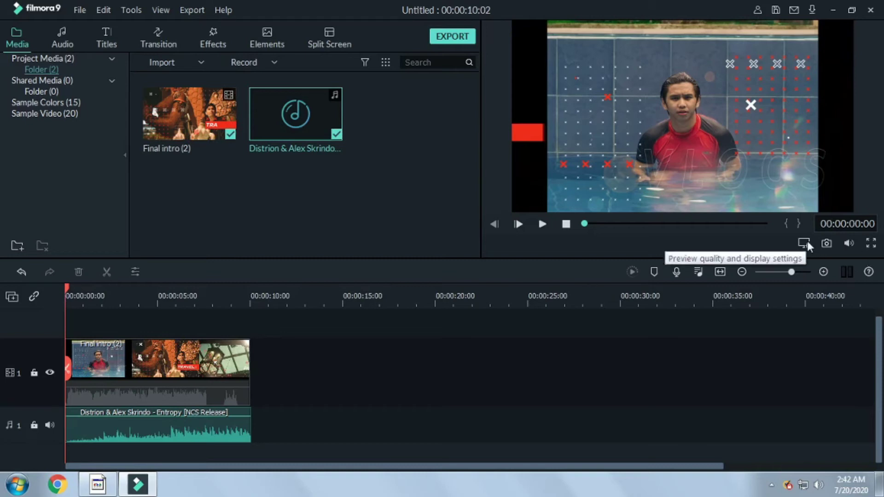
{"action": "key", "text": "space"}
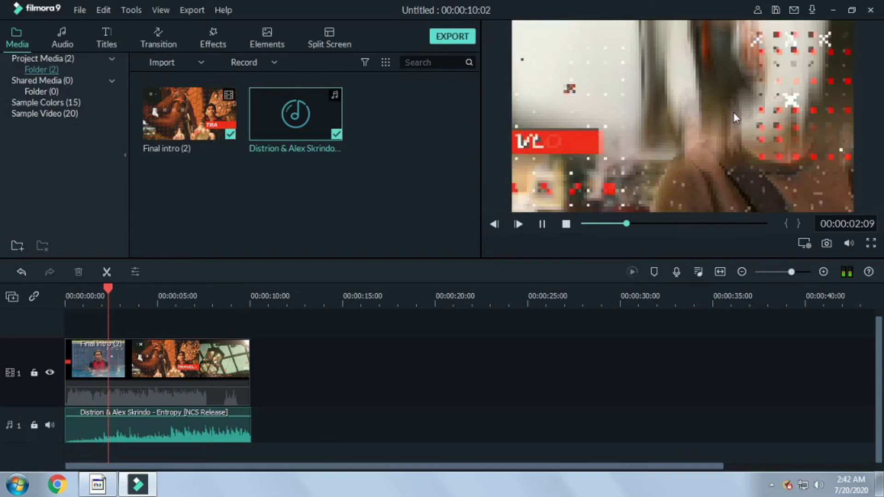
{"action": "key", "text": "space"}
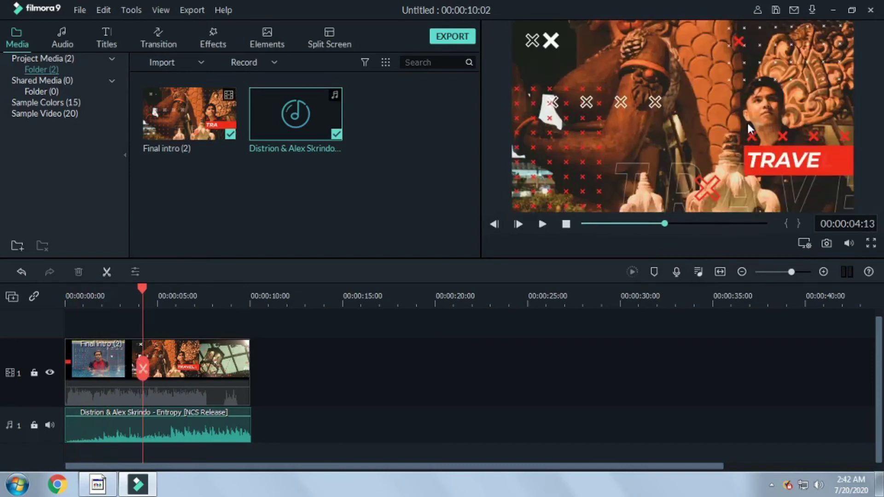
Step: Set preview Playback Quality back to 1/2
{"action": "left_click", "coordinate": [804, 243]}
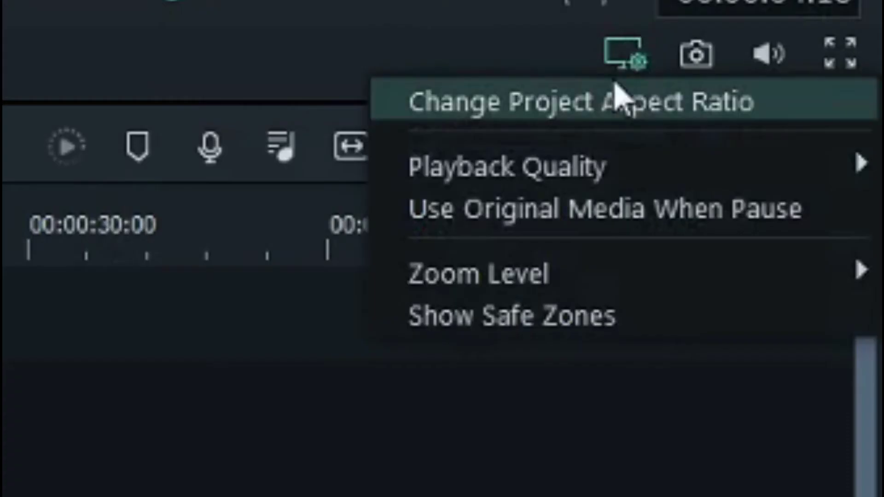
{"action": "mouse_move", "coordinate": [594, 184]}
{"action": "left_click", "coordinate": [296, 208]}
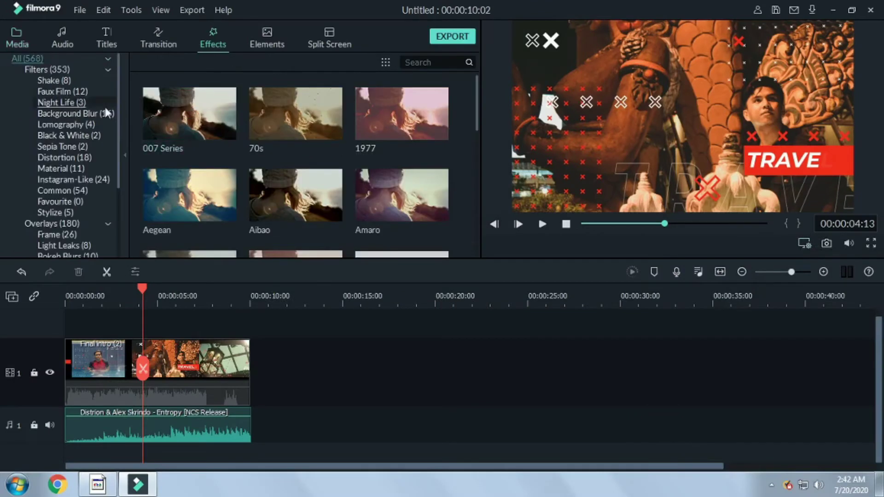
Step: Scroll the effects categories down to Overlays and open Frame, showing its 26 items
{"action": "scroll", "coordinate": [192, 176], "scroll_direction": "down", "scroll_amount": 3}
{"action": "scroll", "coordinate": [191, 176], "scroll_direction": "down", "scroll_amount": 2}
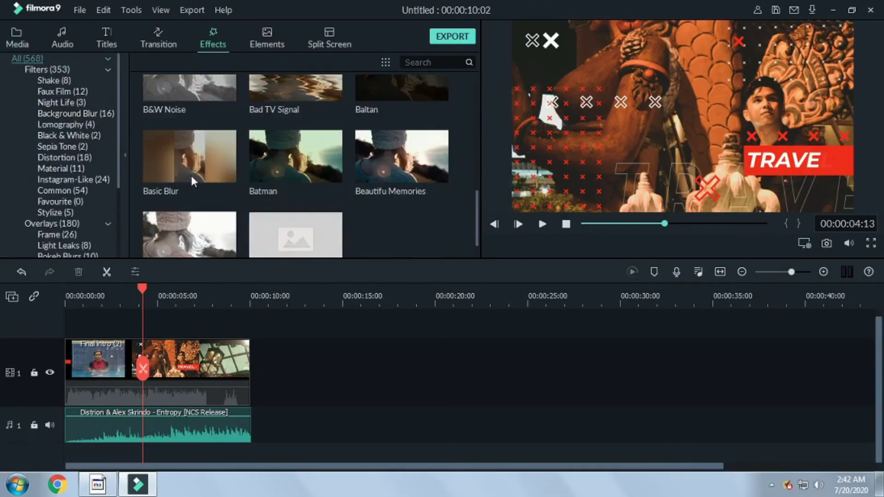
{"action": "scroll", "coordinate": [93, 183], "scroll_direction": "down", "scroll_amount": 3}
{"action": "scroll", "coordinate": [87, 185], "scroll_direction": "down", "scroll_amount": 3}
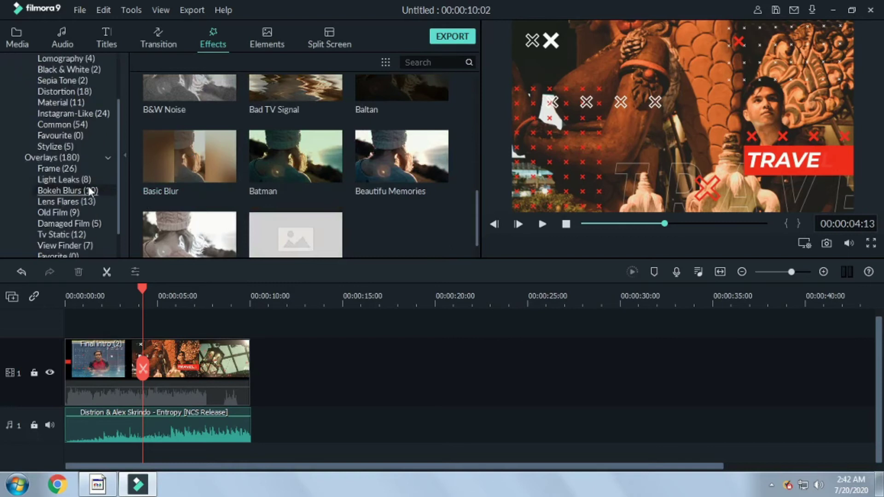
{"action": "left_click", "coordinate": [74, 178]}
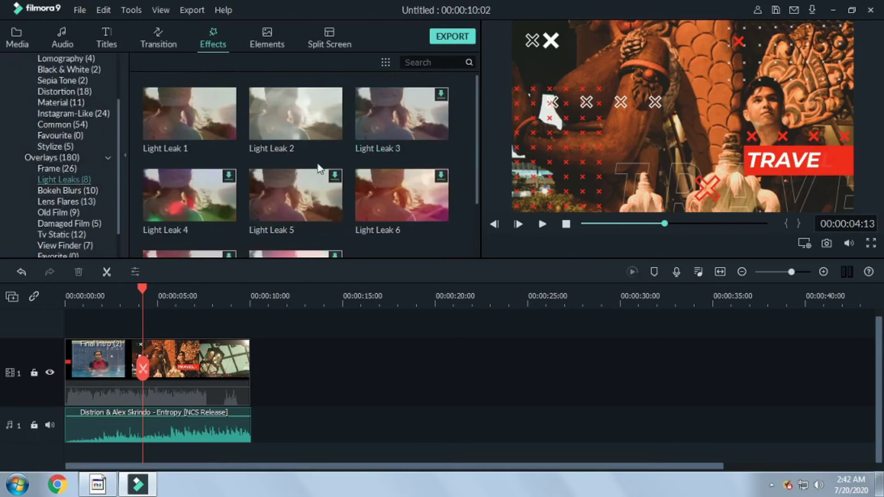
{"action": "scroll", "coordinate": [322, 170], "scroll_direction": "down", "scroll_amount": 2}
{"action": "left_click", "coordinate": [57, 169]}
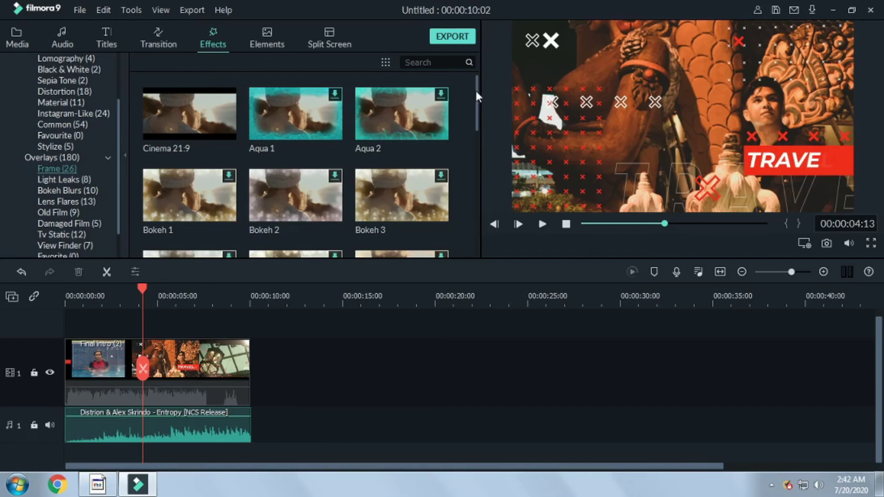
Step: Add the Cinema 21:9 overlay, stretch it to 10 s, check it, then delete it
{"action": "left_click_drag", "start_coordinate": [223, 124], "coordinate": [69, 322]}
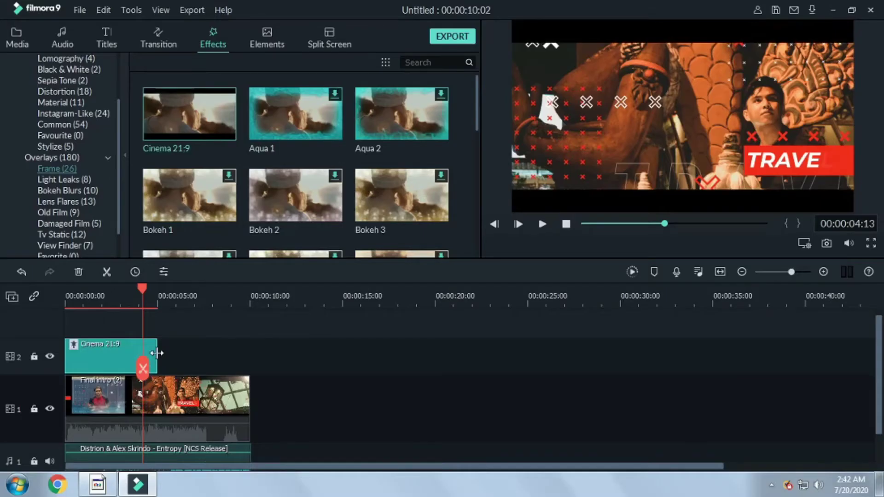
{"action": "left_click_drag", "start_coordinate": [157, 363], "coordinate": [250, 366]}
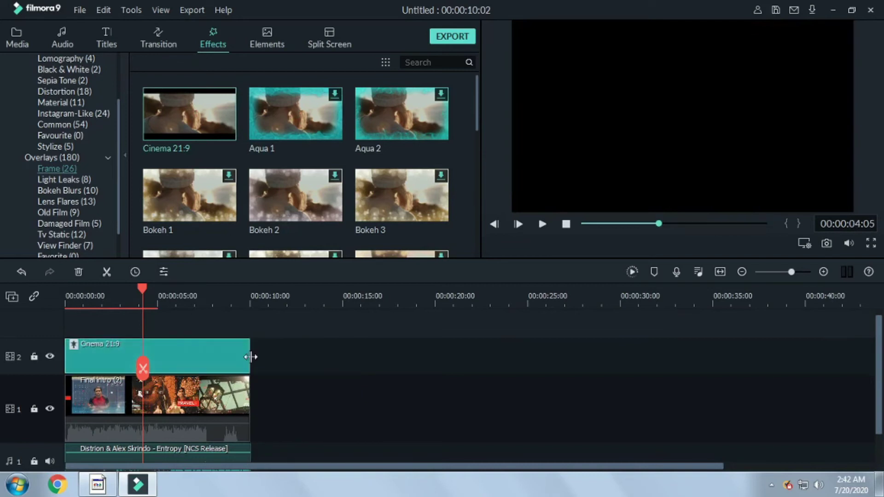
{"action": "left_click", "coordinate": [120, 293]}
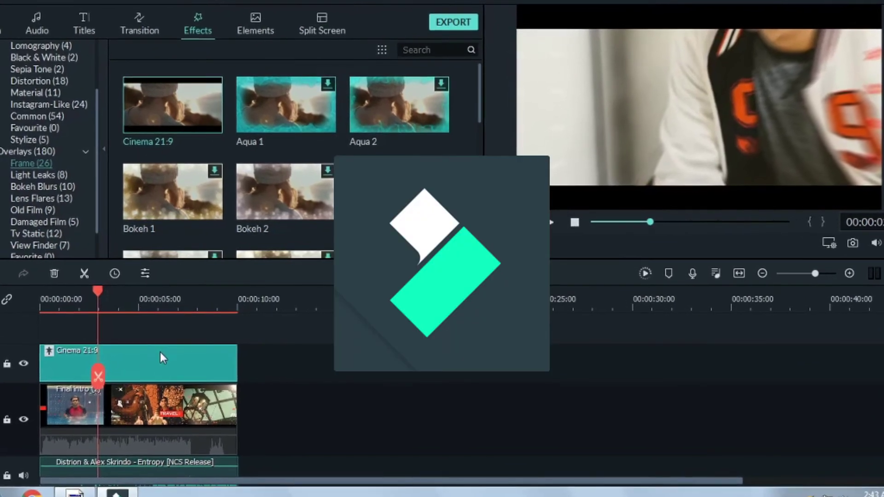
{"action": "key", "text": "Delete"}
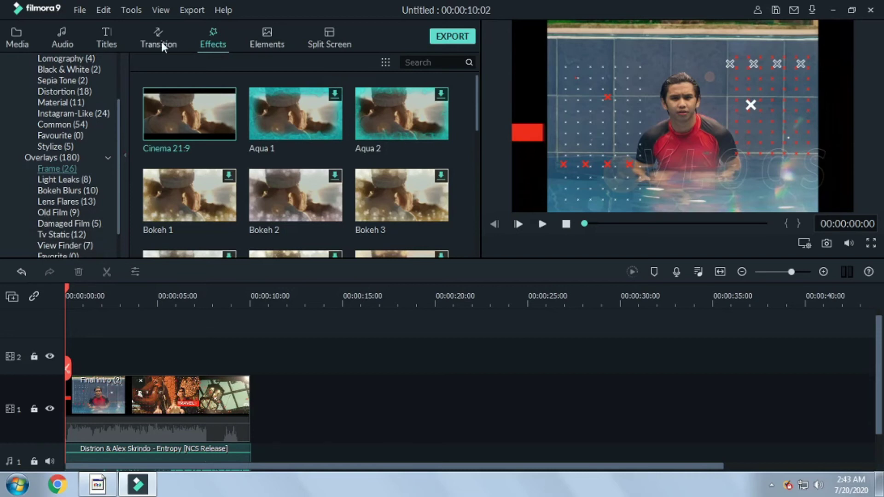
Step: Place Titles > Subtitles > Subtitle 2 at 0:00 on track 2, spanning about five seconds
{"action": "left_click", "coordinate": [106, 43]}
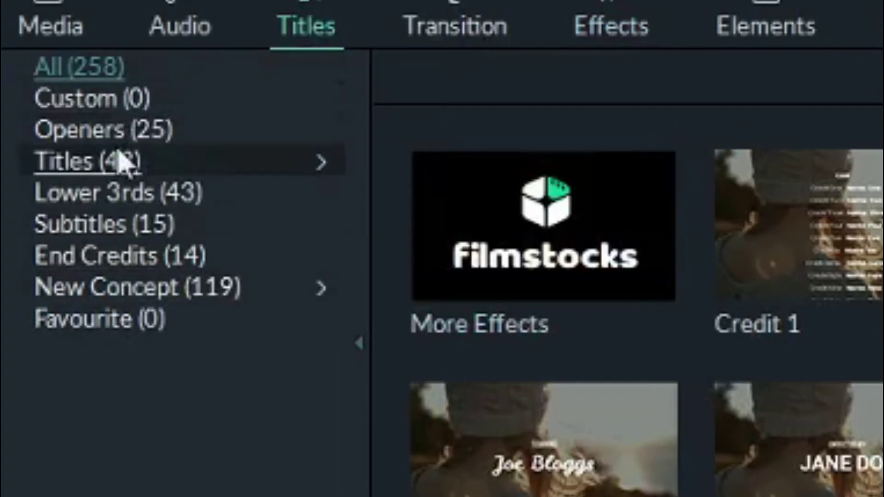
{"action": "left_click", "coordinate": [118, 160]}
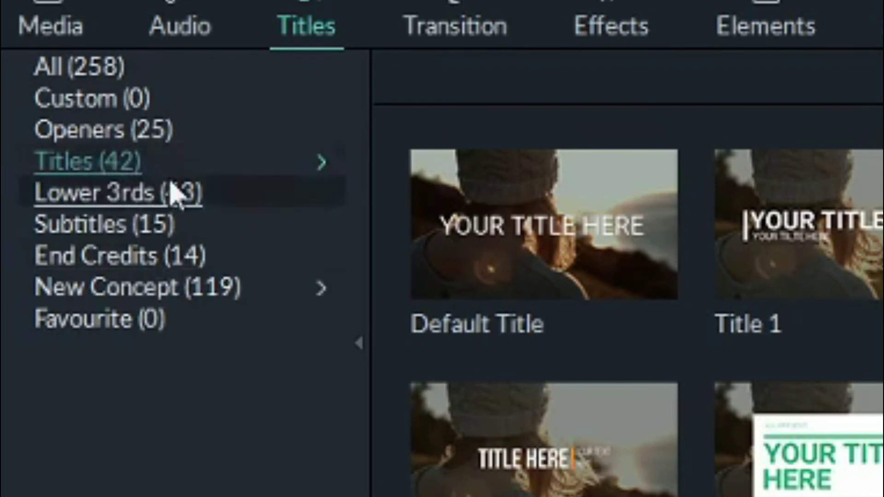
{"action": "left_click", "coordinate": [134, 228]}
{"action": "mouse_move", "coordinate": [801, 221]}
{"action": "left_mouse_down"}
{"action": "mouse_move", "coordinate": [115, 361]}
{"action": "mouse_move", "coordinate": [51, 360]}
{"action": "left_mouse_up"}
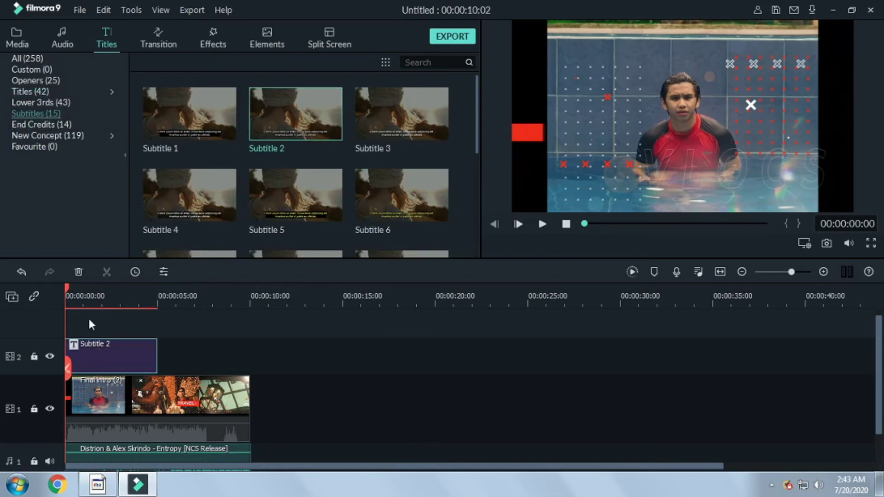
{"action": "left_click", "coordinate": [98, 301]}
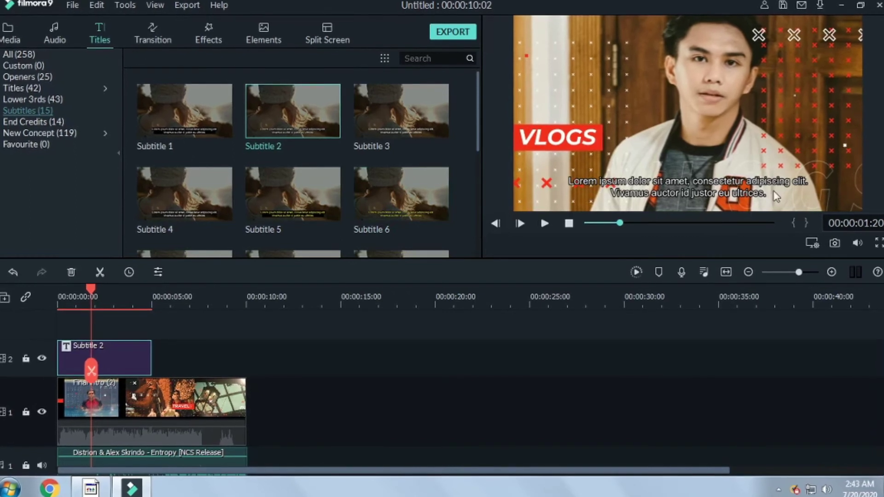
Step: Replace the subtitle's first line of placeholder text with the vlog channel name
{"action": "left_click", "coordinate": [677, 191]}
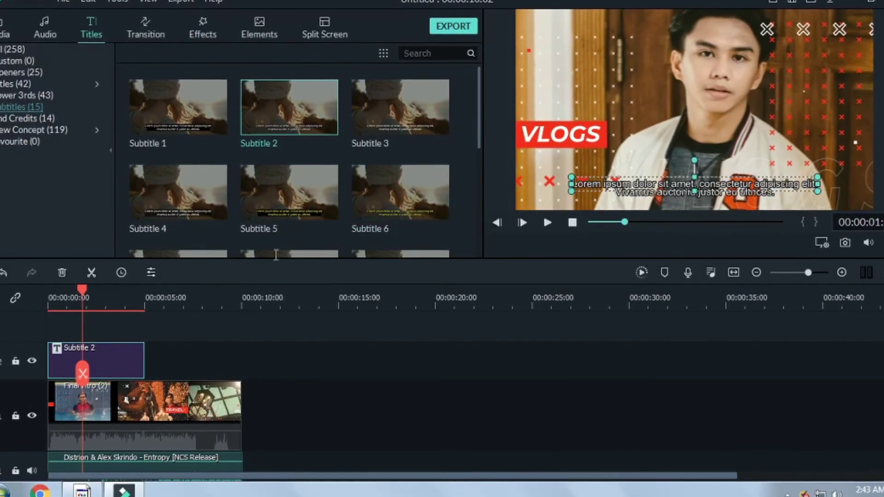
{"action": "double_click", "coordinate": [121, 364]}
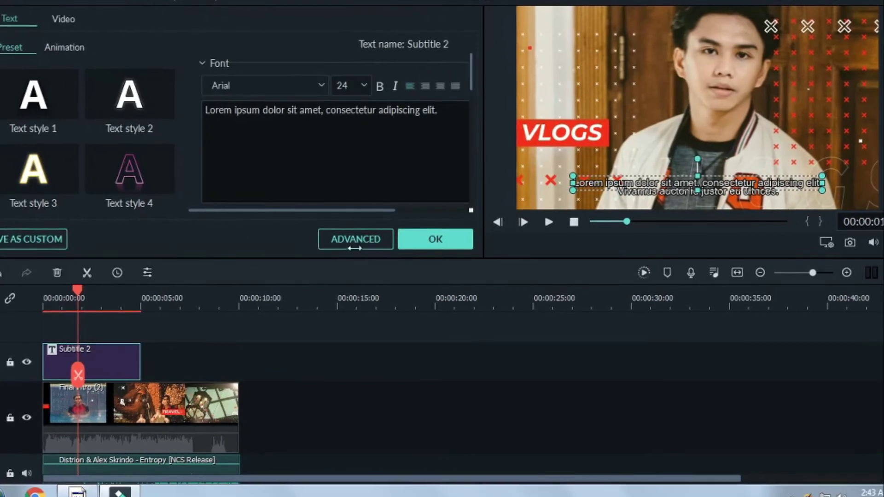
{"action": "left_click_drag", "start_coordinate": [443, 121], "coordinate": [191, 118]}
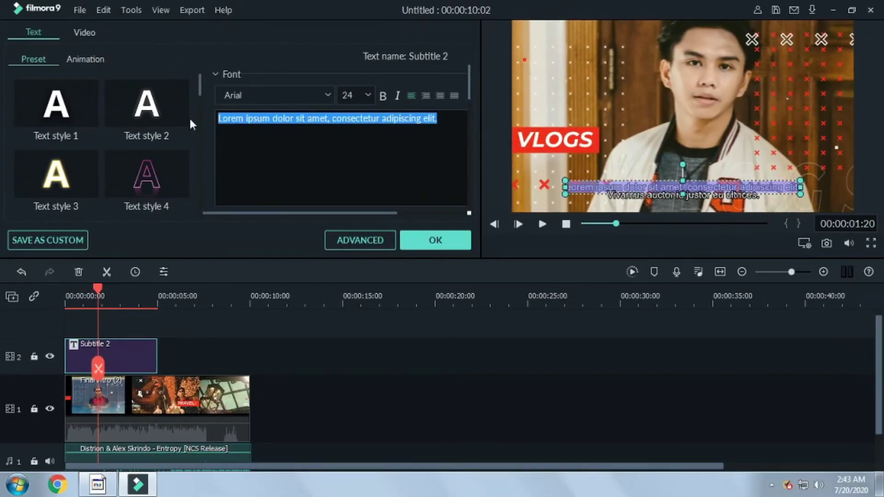
{"action": "key", "text": "BackSpace"}
{"action": "type", "text": "macqui"}
{"action": "type", "text": "bo"}
{"action": "type", "text": "y vlogs"}
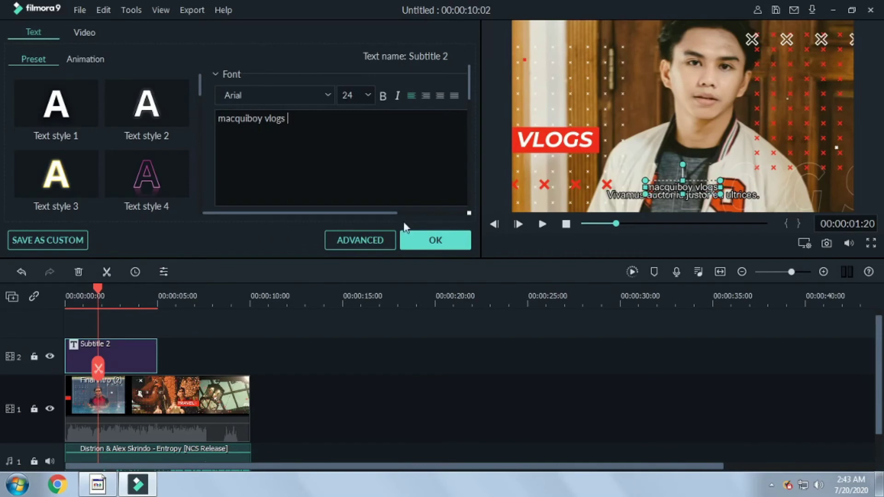
{"action": "left_click", "coordinate": [433, 239]}
Step: Delete the subtitle's placeholder second line
{"action": "left_click", "coordinate": [606, 198]}
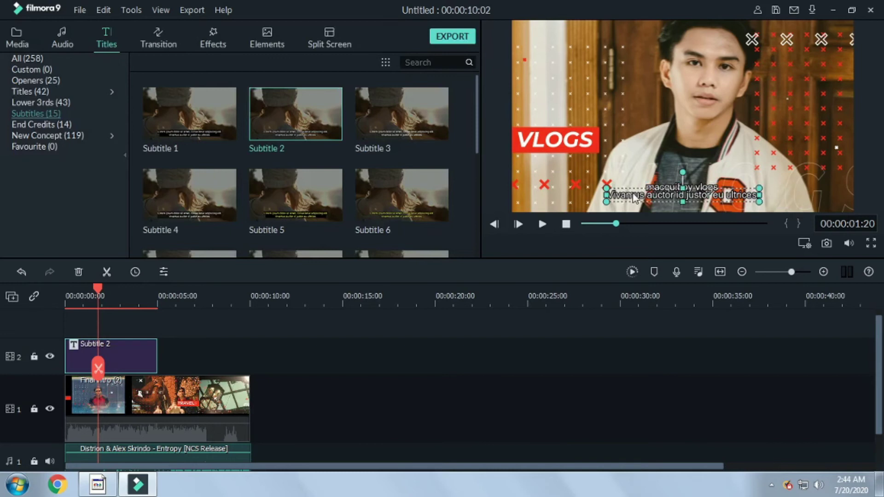
{"action": "double_click", "coordinate": [634, 194]}
{"action": "left_click_drag", "start_coordinate": [388, 113], "coordinate": [217, 119]}
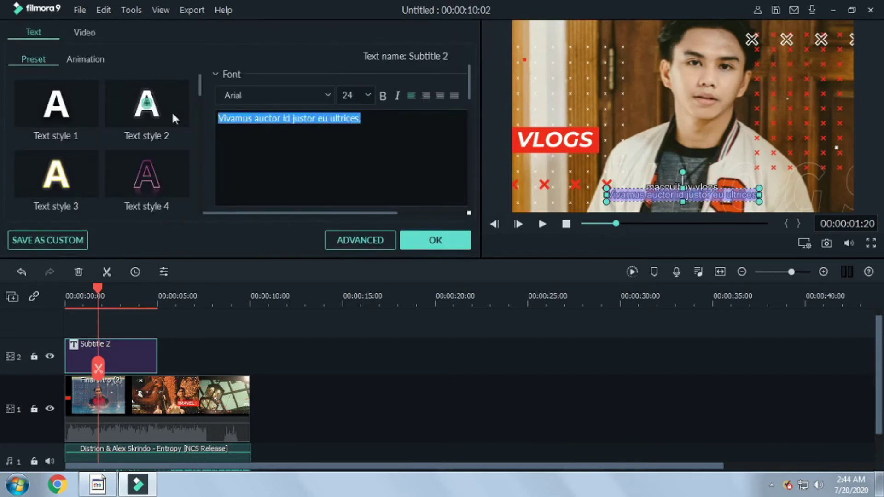
{"action": "key", "text": "BackSpace"}
{"action": "left_click", "coordinate": [442, 237]}
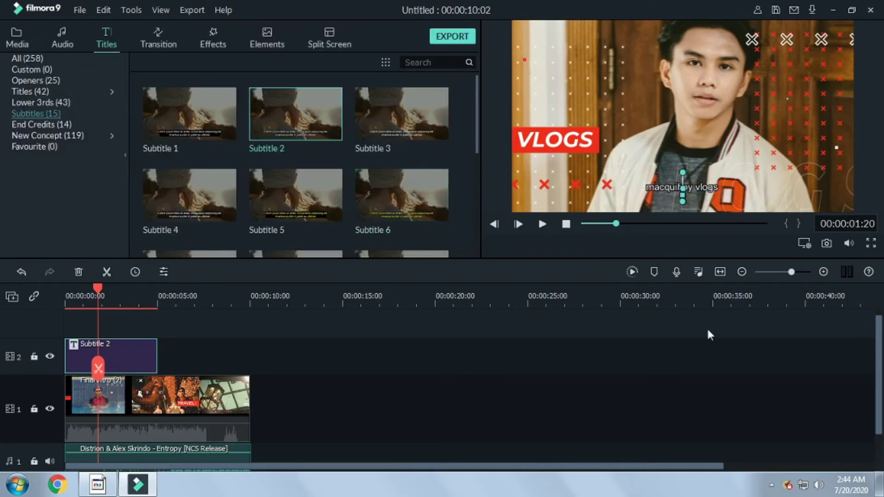
Step: Move the caption lower in the frame and start its clip slightly later on track 2
{"action": "left_click_drag", "start_coordinate": [711, 185], "coordinate": [712, 194]}
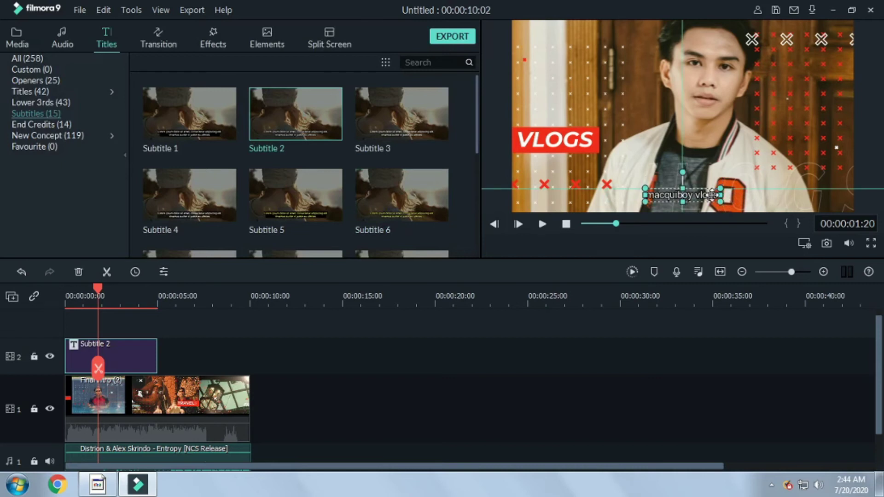
{"action": "mouse_move", "coordinate": [110, 344]}
{"action": "left_mouse_down"}
{"action": "mouse_move", "coordinate": [110, 323]}
{"action": "mouse_move", "coordinate": [142, 346]}
{"action": "left_mouse_up"}
{"action": "left_click_drag", "start_coordinate": [95, 291], "coordinate": [74, 294]}
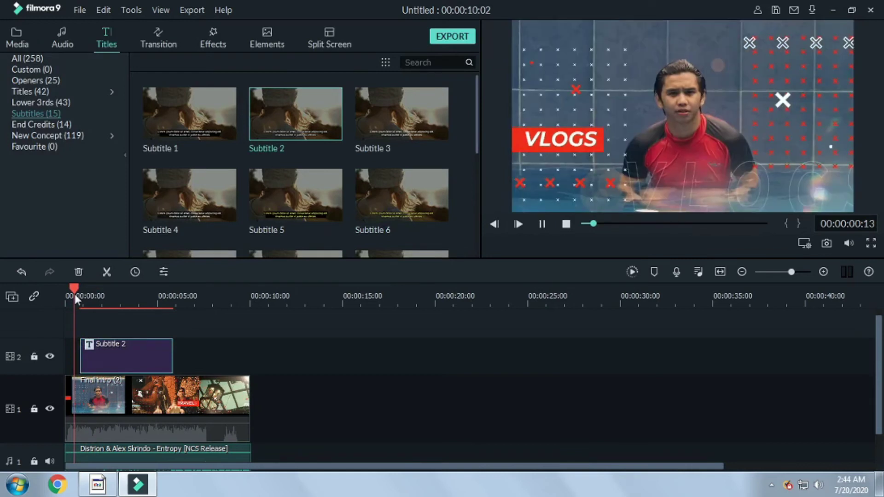
Step: Undo the edited subtitle and add a fresh Subtitle 2 on track 2, aligned to the playhead
{"action": "key", "text": "space"}
{"action": "key", "text": "space"}
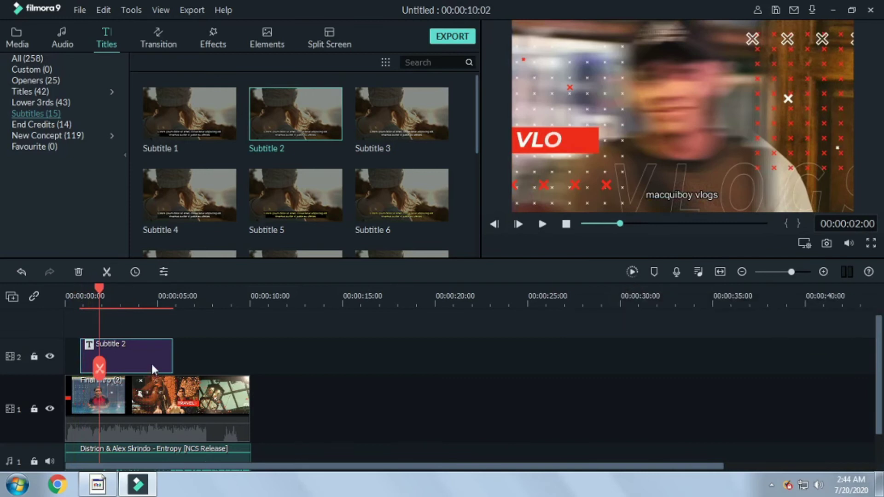
{"action": "key", "text": "ctrl+z"}
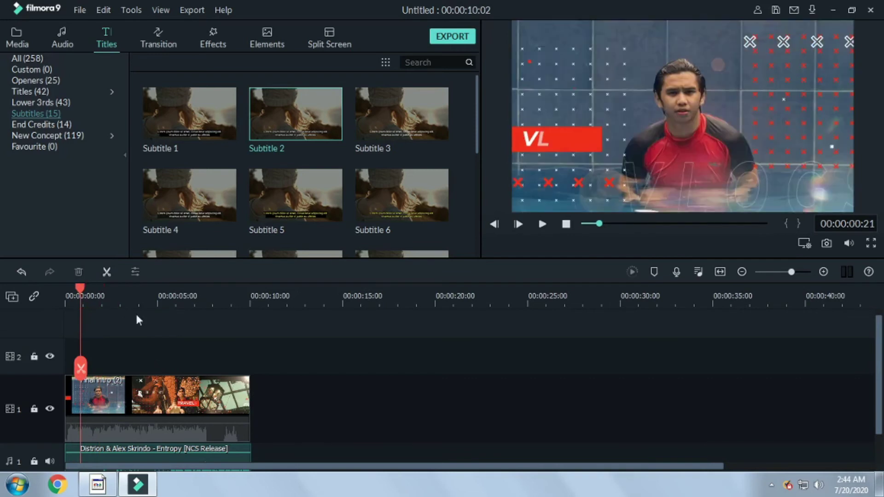
{"action": "mouse_move", "coordinate": [284, 120]}
{"action": "left_click_drag", "start_coordinate": [284, 120], "coordinate": [95, 367]}
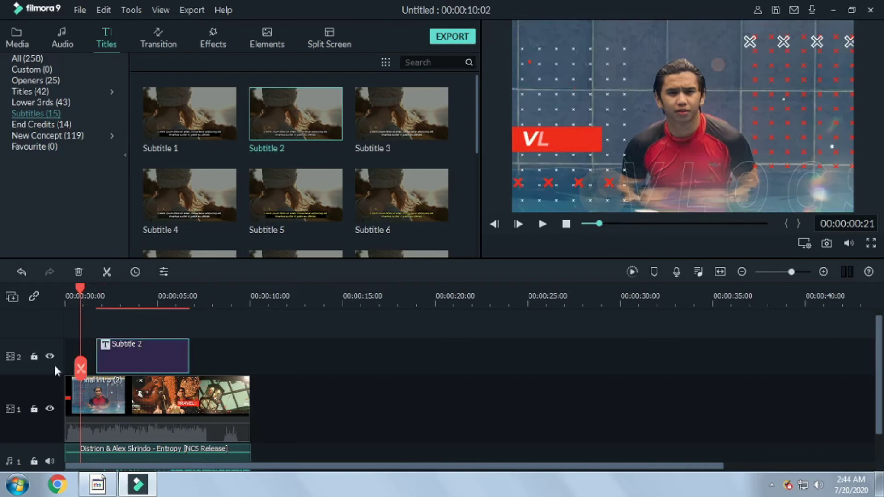
{"action": "left_click_drag", "start_coordinate": [141, 365], "coordinate": [125, 364]}
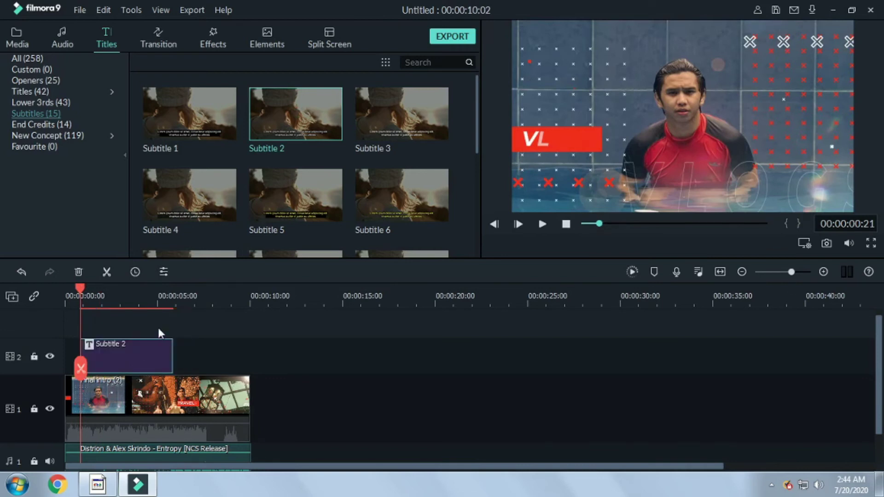
Step: Play and scrub the first seconds to check the Lorem ipsum subtitle
{"action": "key", "text": "space"}
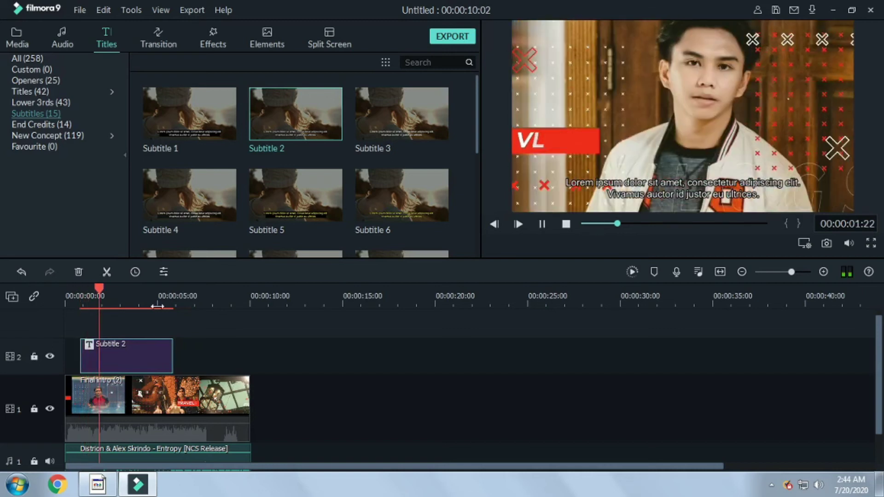
{"action": "key", "text": "space"}
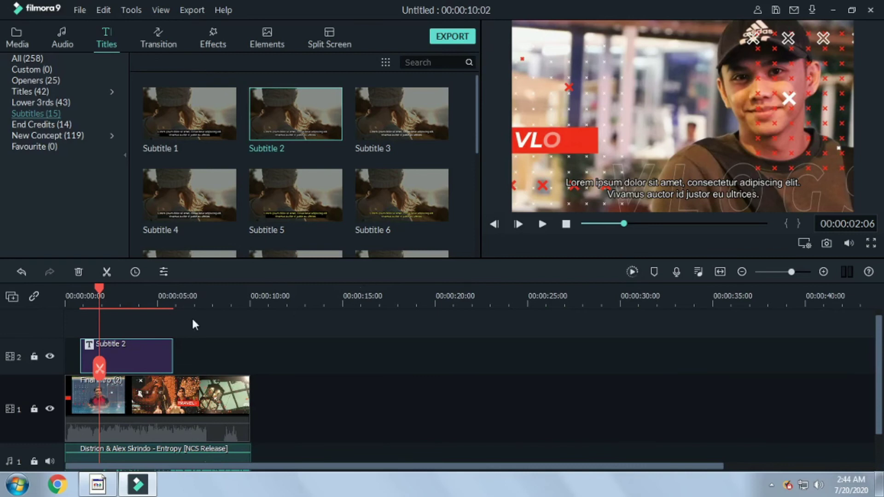
{"action": "left_click", "coordinate": [144, 297]}
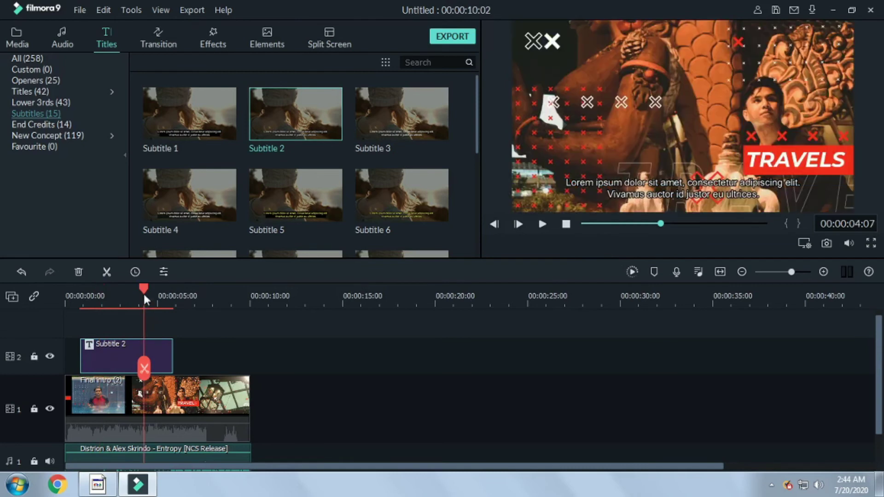
{"action": "left_click_drag", "start_coordinate": [144, 297], "coordinate": [65, 297]}
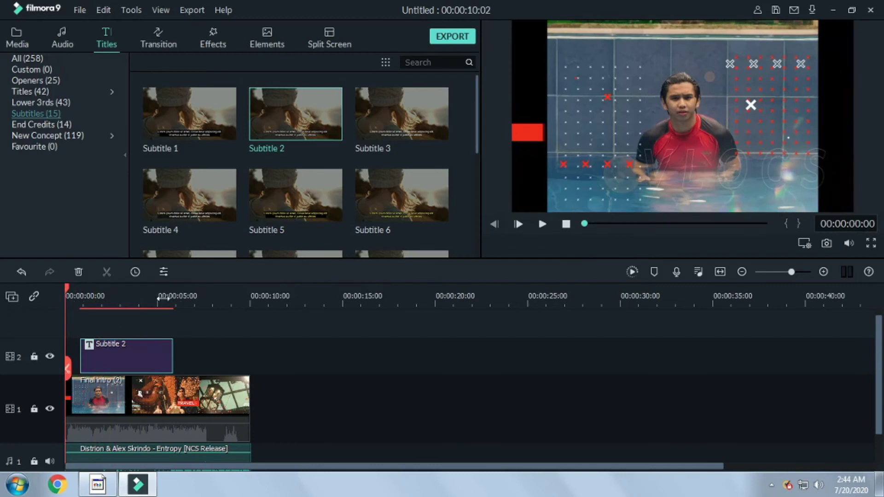
{"action": "left_click_drag", "start_coordinate": [69, 296], "coordinate": [60, 307]}
Step: Render a preview, play the intro, then undo to remove the Subtitle 2 clip from track 2
{"action": "left_click", "coordinate": [631, 270]}
{"action": "key", "text": "space"}
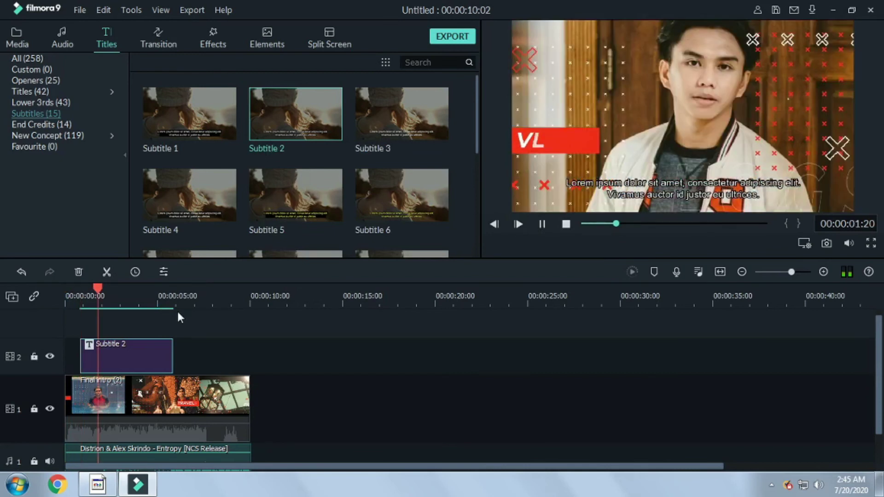
{"action": "key", "text": "space"}
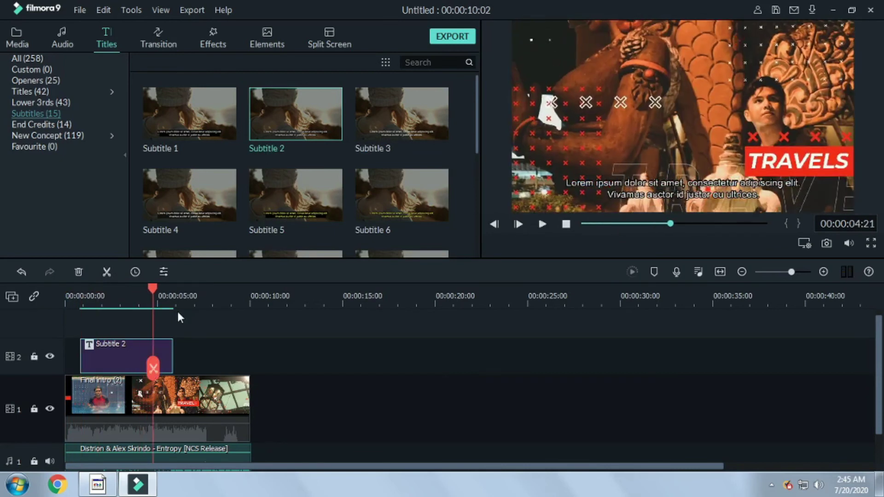
{"action": "key", "text": "ctrl+z"}
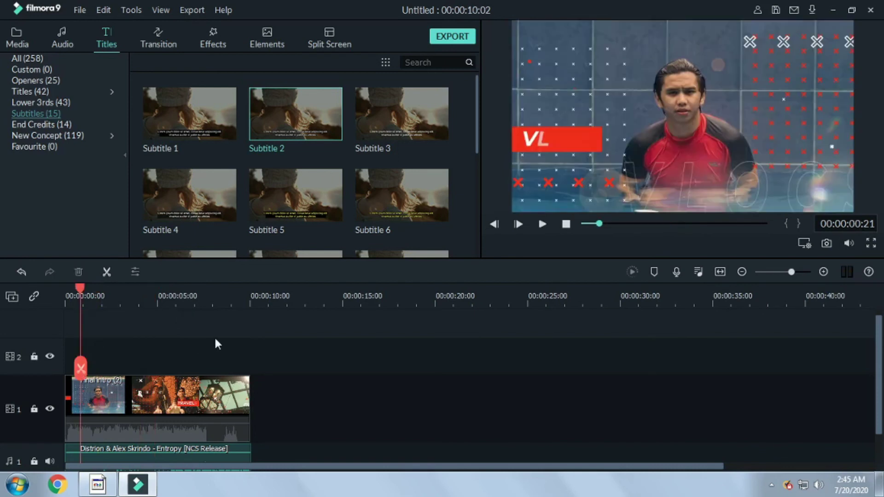
{"action": "scroll", "coordinate": [214, 336], "scroll_direction": "down", "scroll_amount": 1}
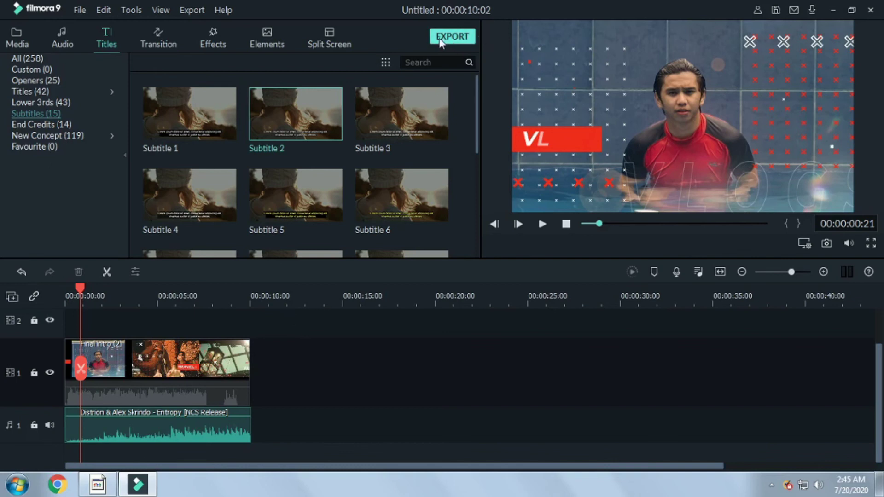
Step: Open the export options with Local > MP4 selected and view its quality settings
{"action": "left_click", "coordinate": [418, 165]}
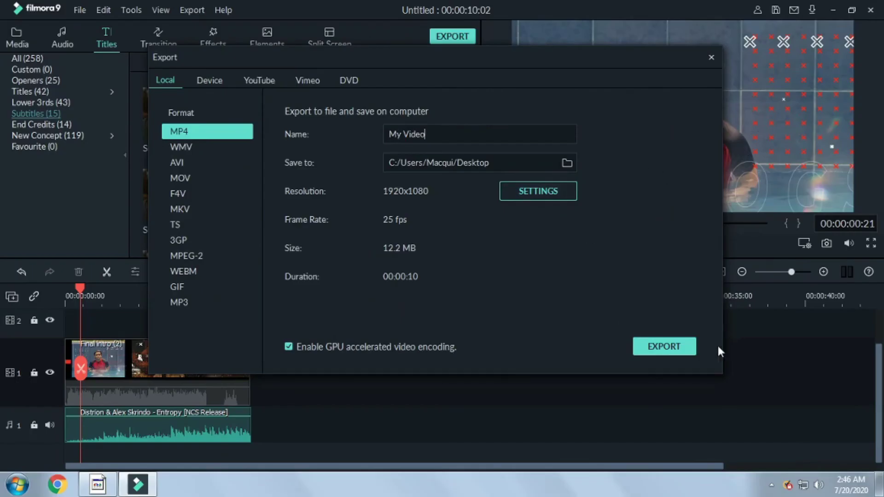
{"action": "left_click", "coordinate": [538, 193]}
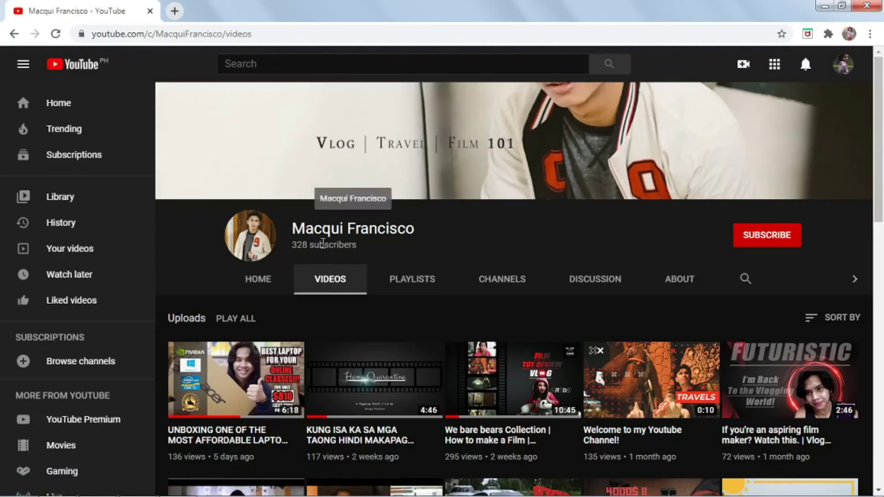
Step: Subscribe to the vlog channel, set its bell to All notifications, and browse its Videos tab
{"action": "left_click", "coordinate": [771, 241]}
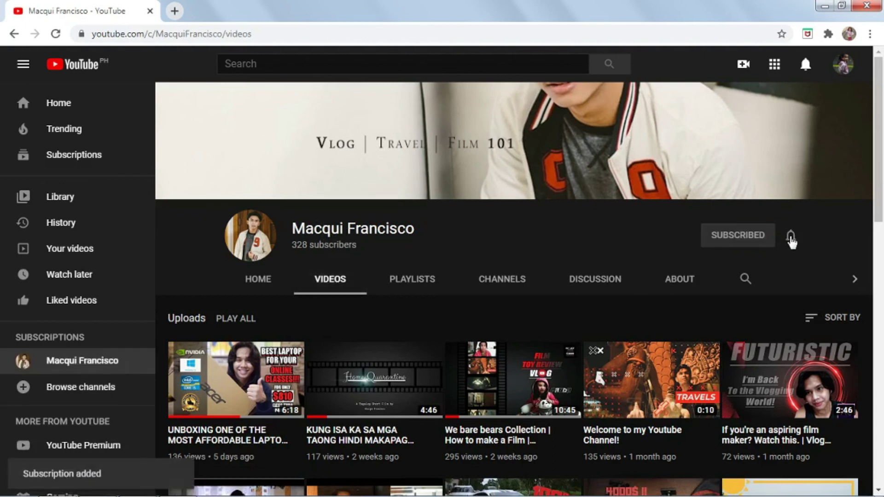
{"action": "left_click", "coordinate": [790, 237]}
{"action": "left_click", "coordinate": [751, 266]}
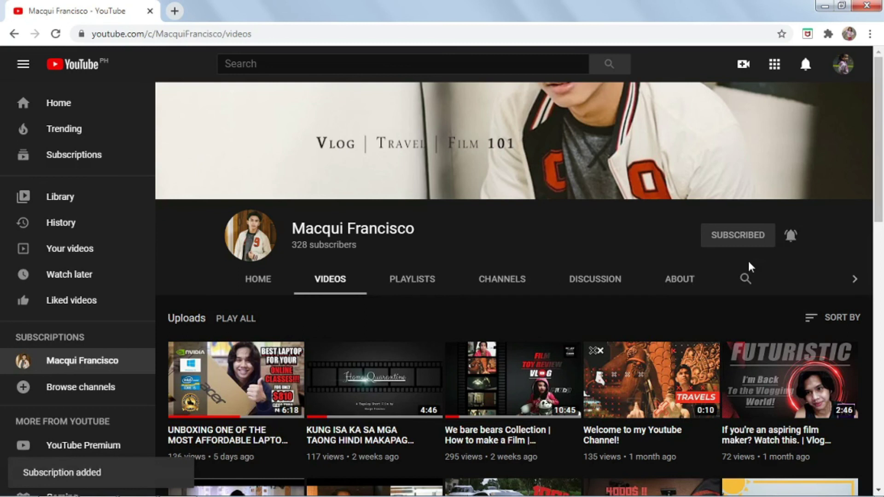
{"action": "left_click_drag", "start_coordinate": [878, 137], "coordinate": [881, 368]}
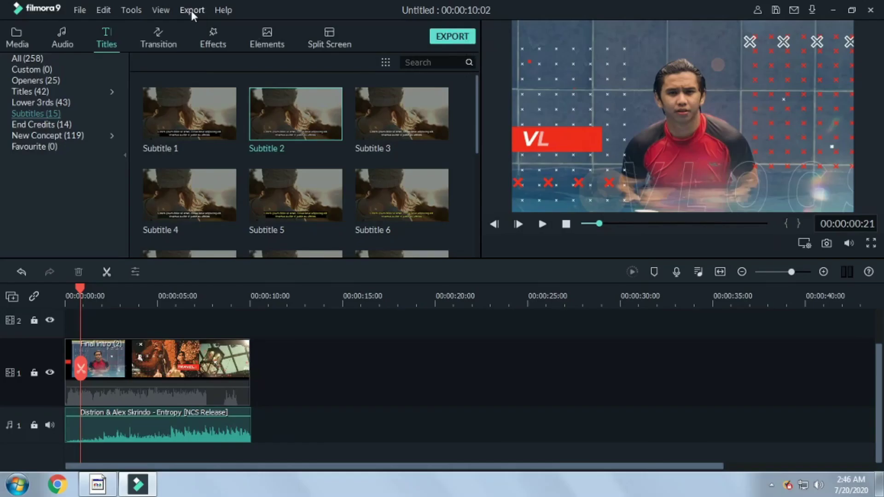
{"action": "left_click", "coordinate": [192, 10]}
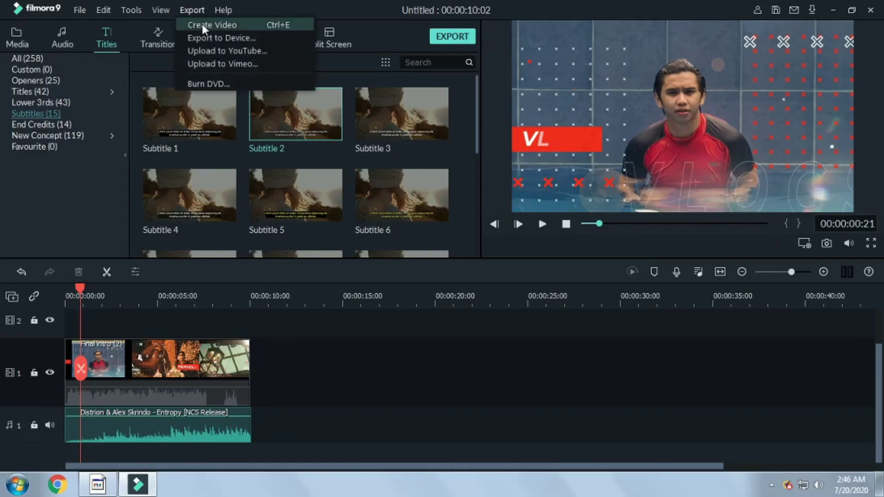
{"action": "left_click", "coordinate": [202, 27]}
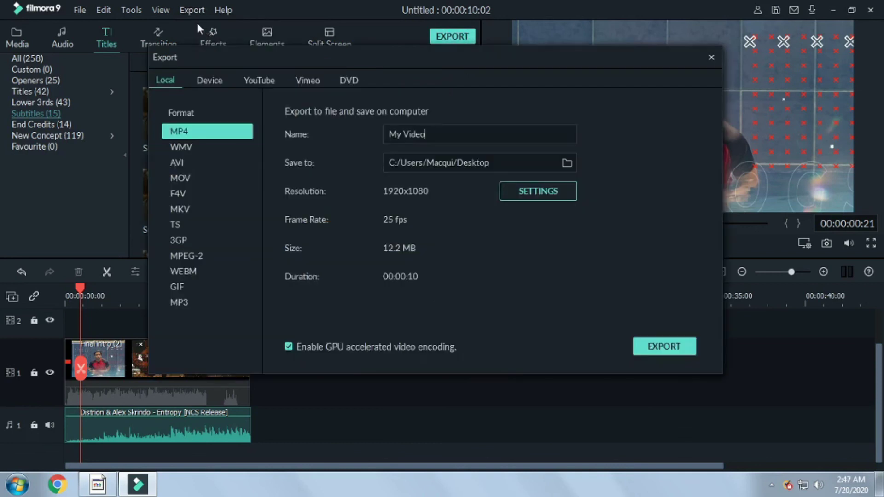
{"action": "left_click", "coordinate": [711, 57]}
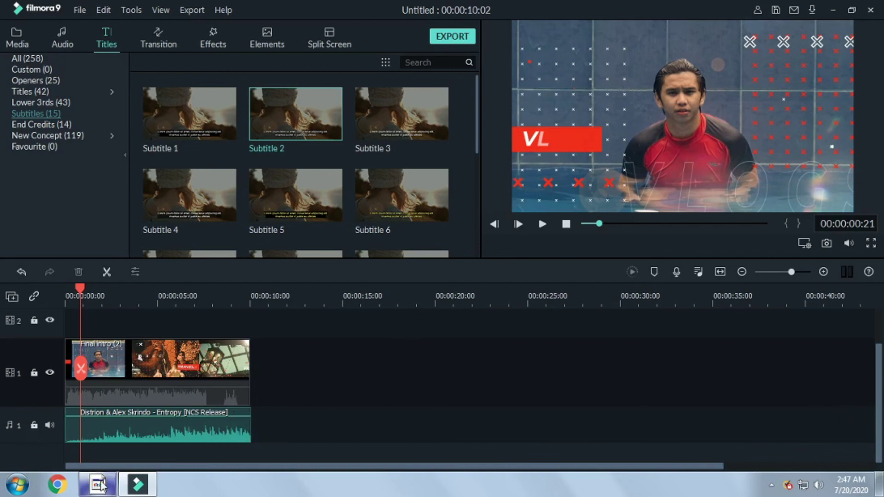
Step: Rewind the Final Intro to 0:00, play it, and switch the preview to full screen
{"action": "left_click", "coordinate": [92, 354]}
{"action": "left_click_drag", "start_coordinate": [80, 289], "coordinate": [63, 289]}
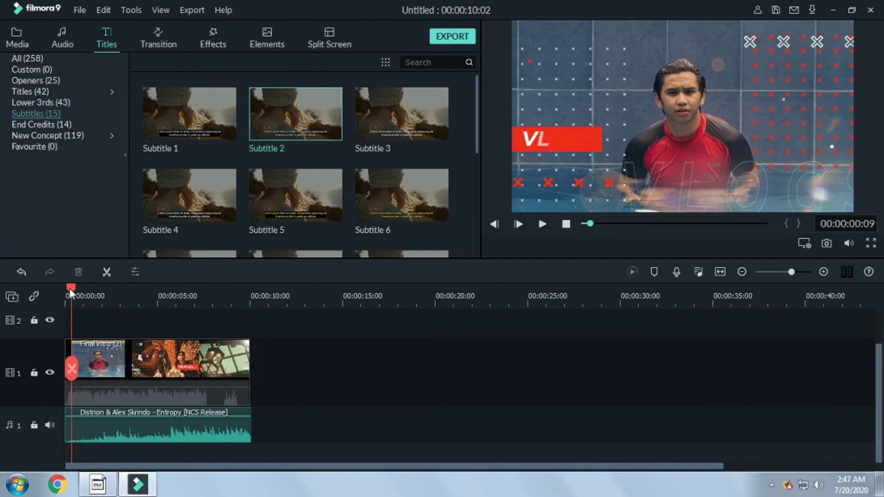
{"action": "key", "text": "space"}
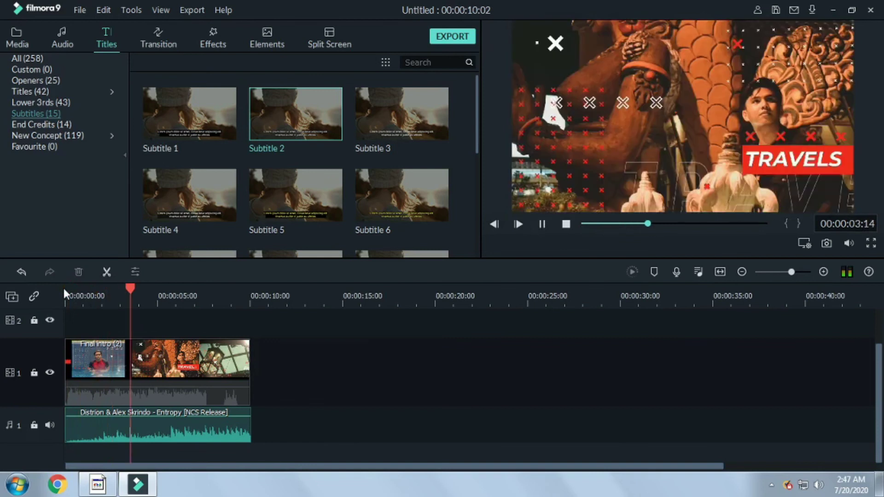
{"action": "double_click", "coordinate": [538, 215]}
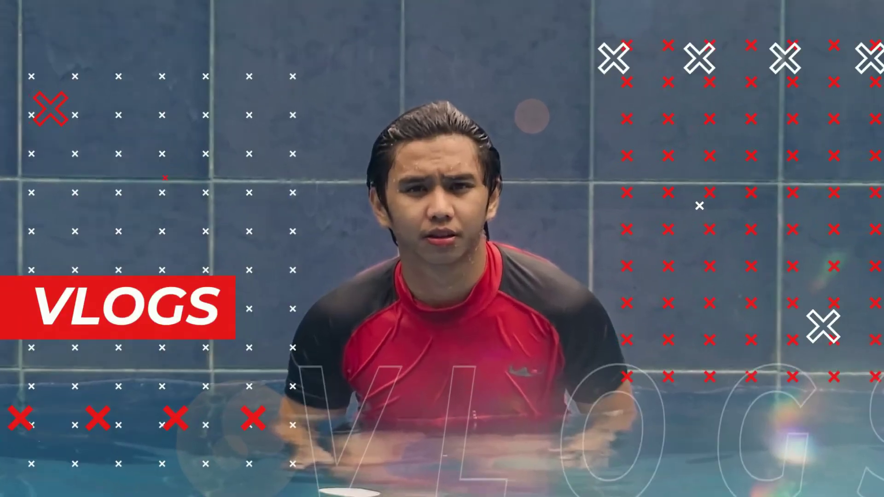